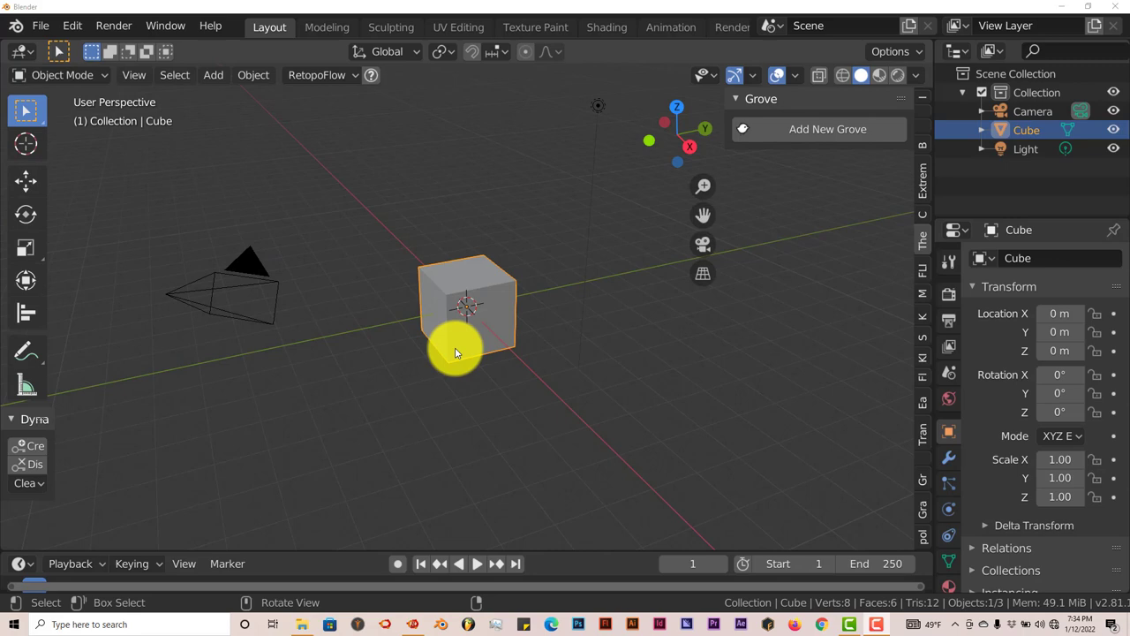
# Remove the default cube, leaving only the camera and light.
pyautogui.scroll(2, 447, 364)
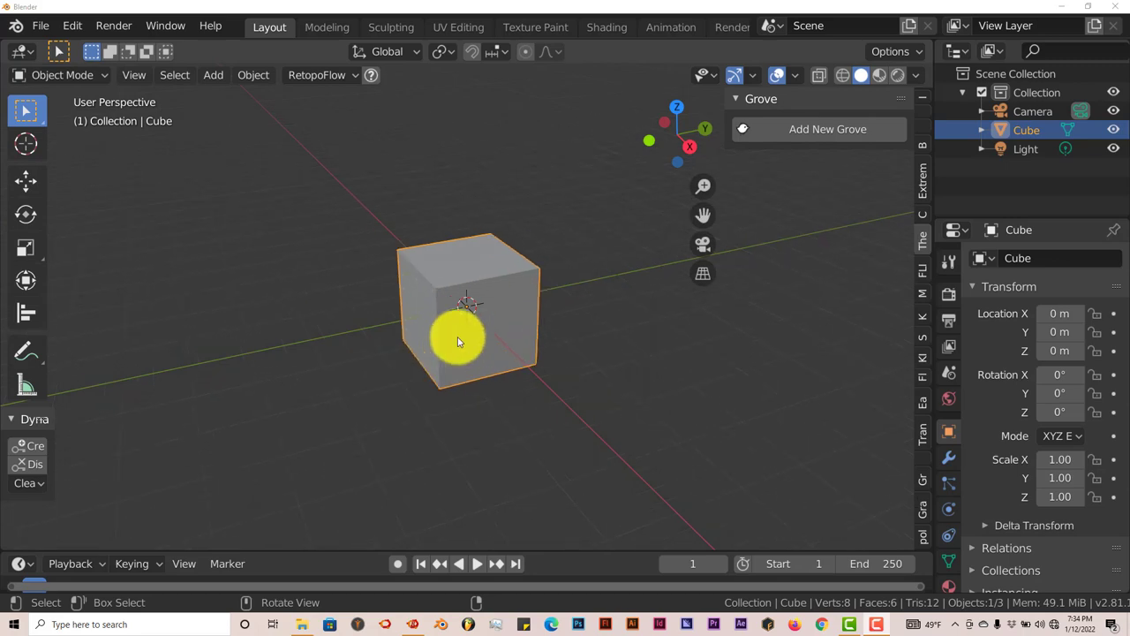
pyautogui.press('Delete')
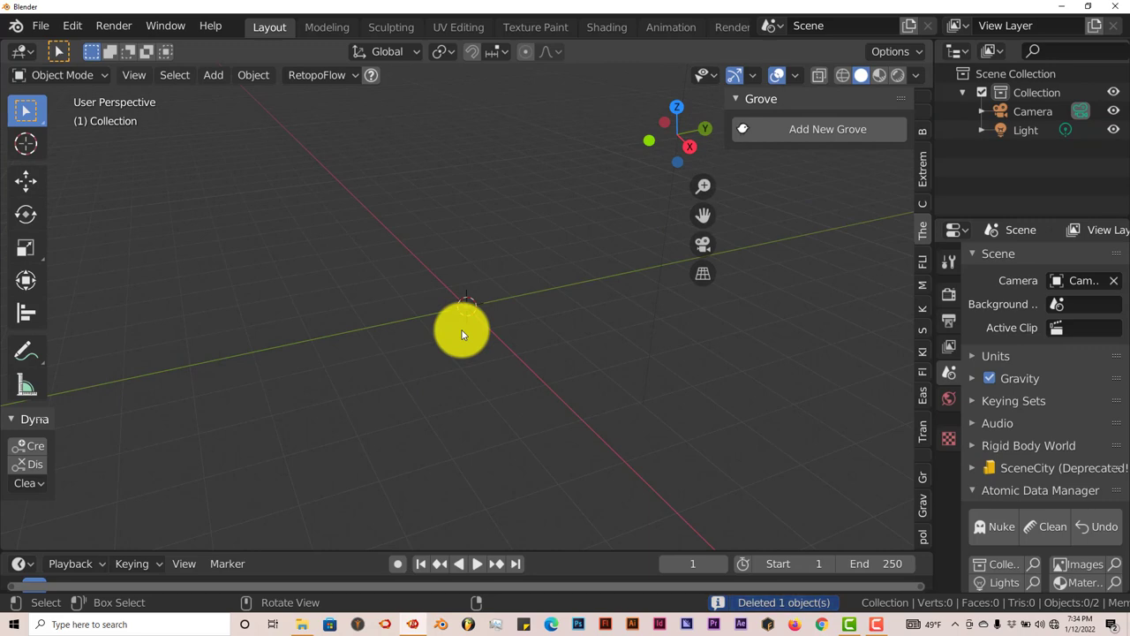
# Start File > Append and browse into the European Beech Fall Twig folder.
pyautogui.click(40, 26)
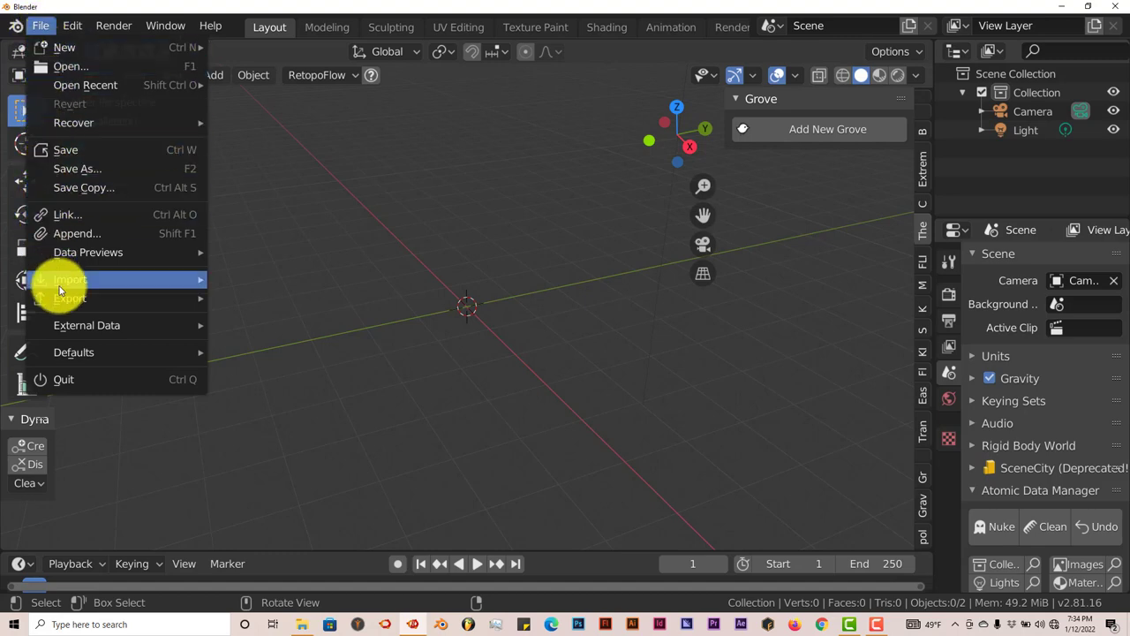
pyautogui.moveTo(70, 296)
pyautogui.click(79, 238)
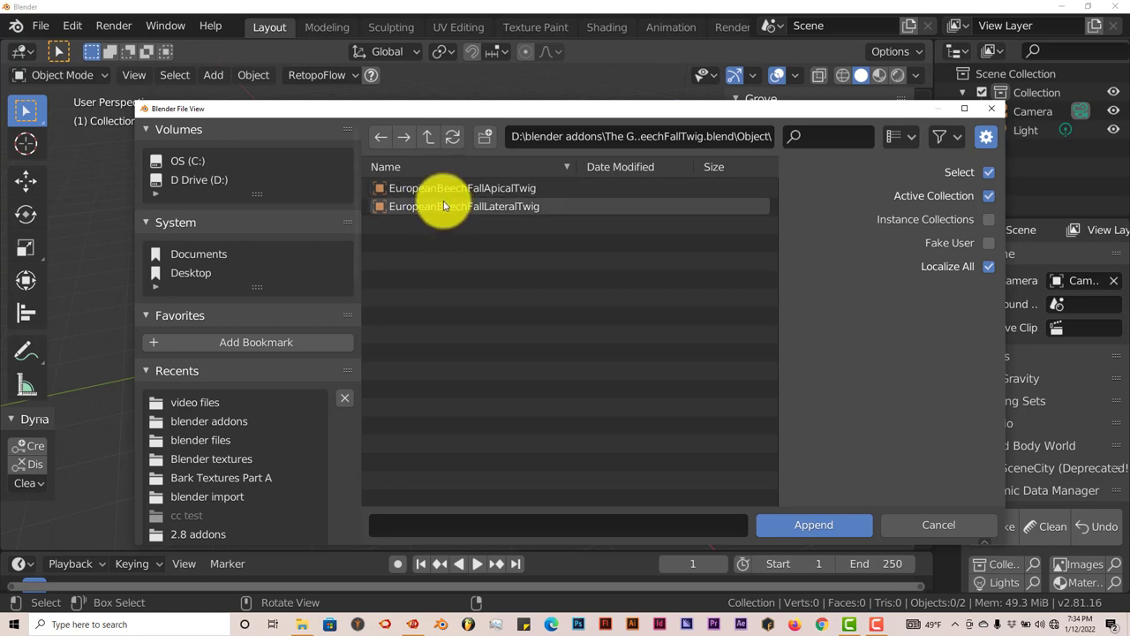
pyautogui.click(429, 141)
pyautogui.click(430, 140)
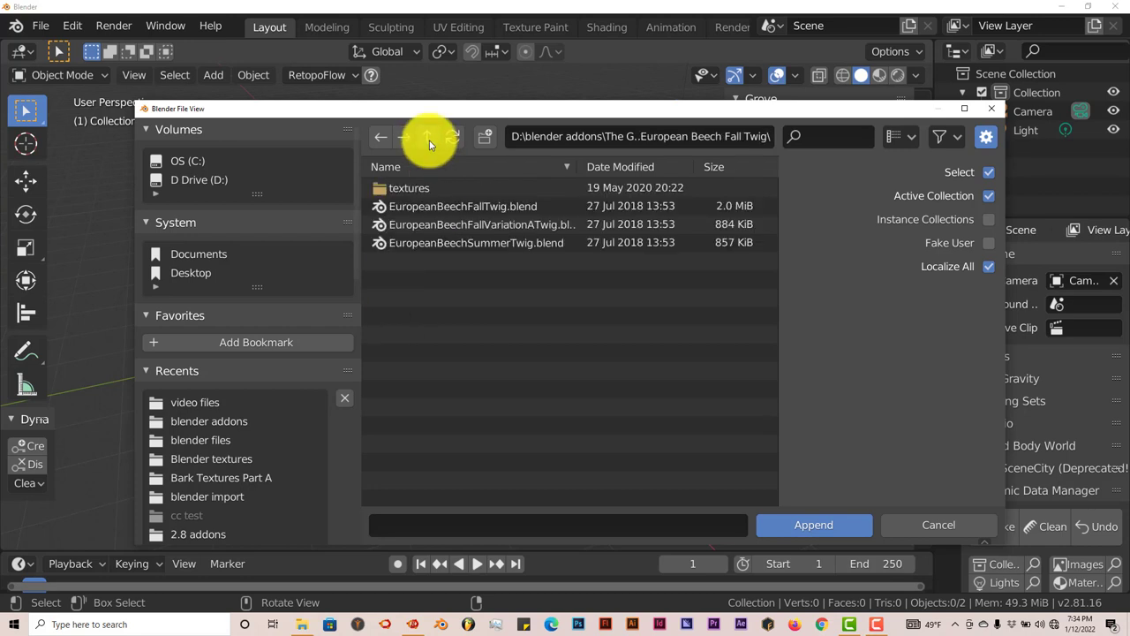
pyautogui.click(429, 139)
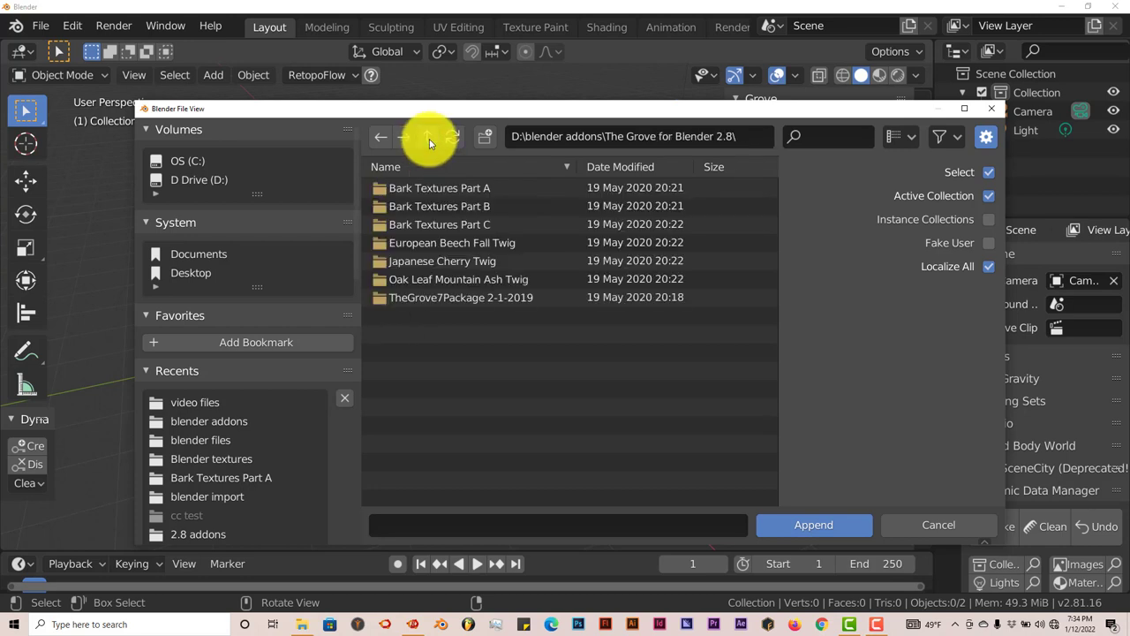
pyautogui.doubleClick(430, 244)
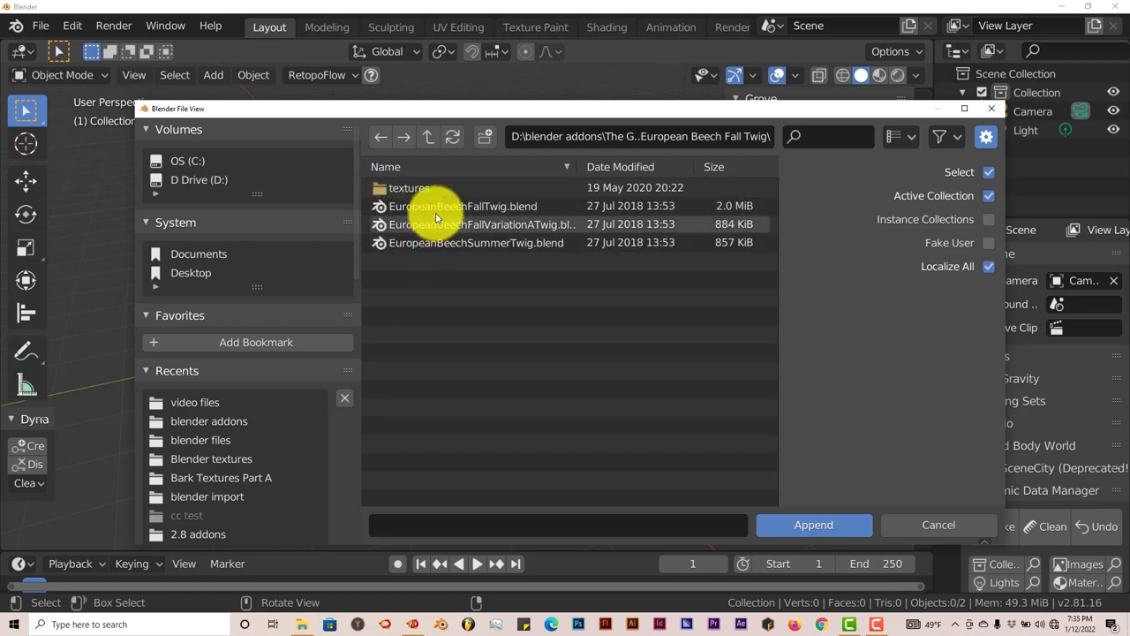
# Append EuropeanBeechFallApicalTwig and EuropeanBeechFallLateralTwig from EuropeanBeechFallTwig.blend's Object category.
pyautogui.doubleClick(436, 206)
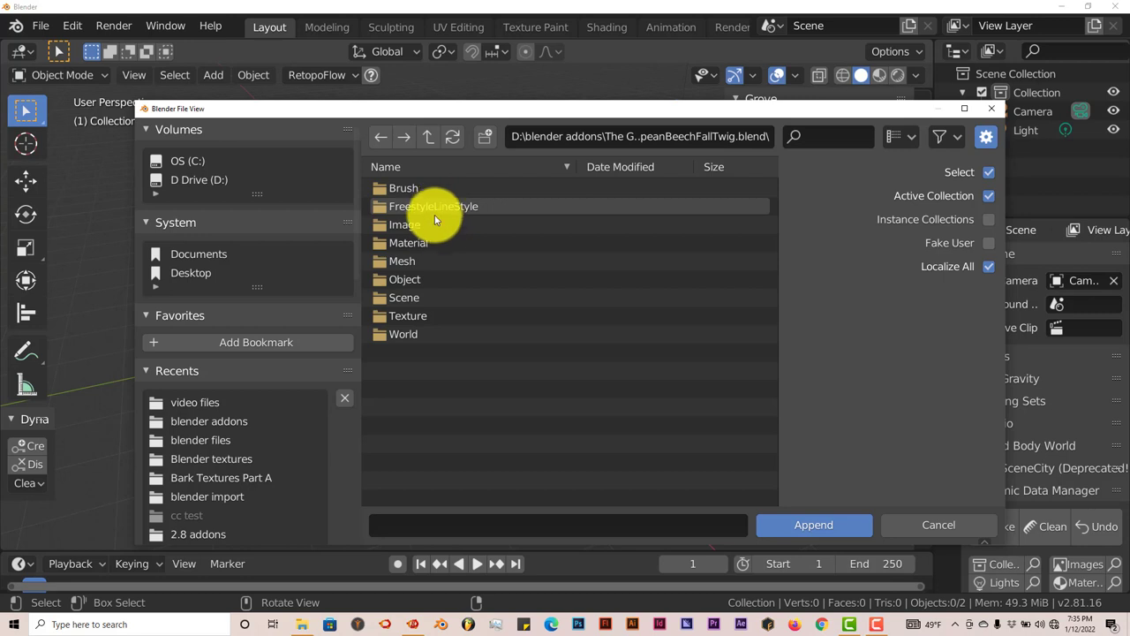
pyautogui.click(413, 281)
pyautogui.click(416, 315)
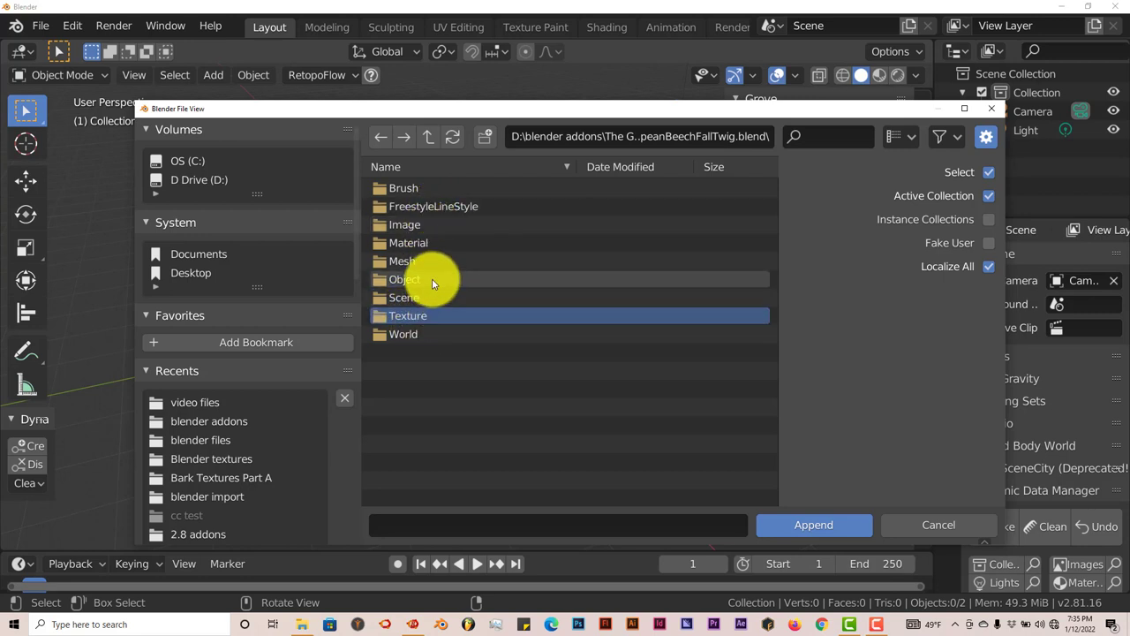
pyautogui.doubleClick(432, 281)
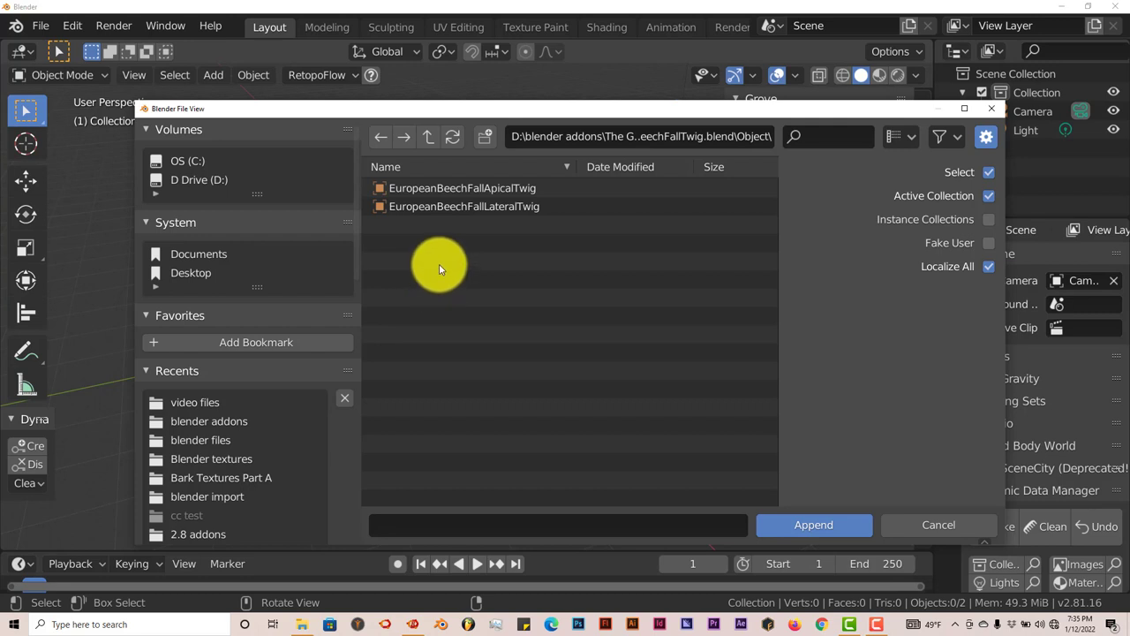
pyautogui.moveTo(439, 263); pyautogui.dragTo(448, 183)
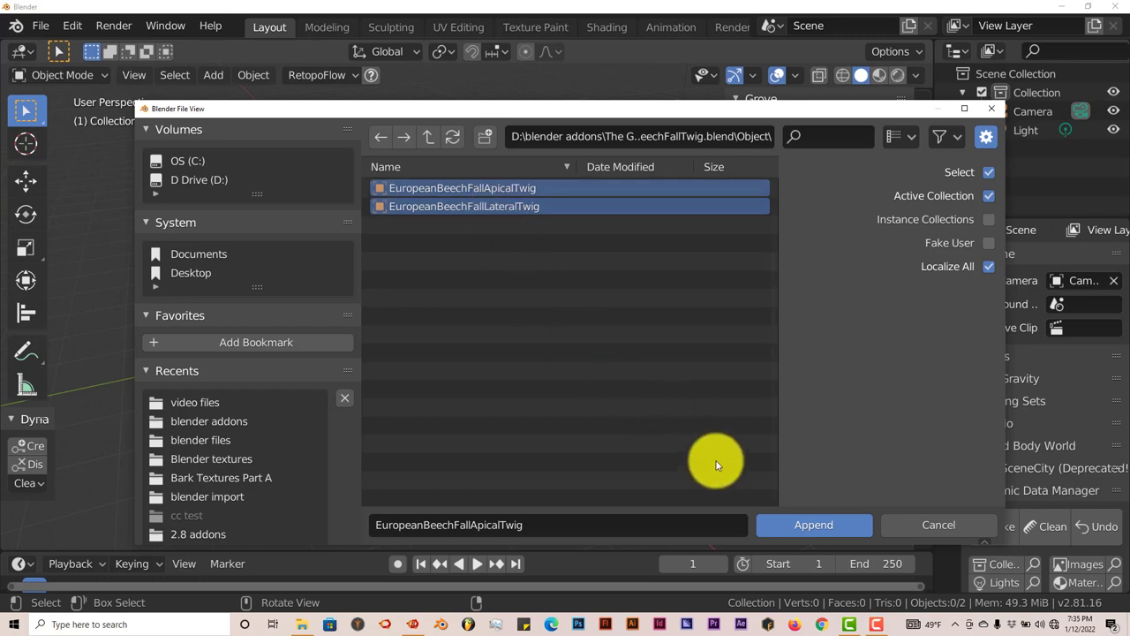
pyautogui.click(784, 526)
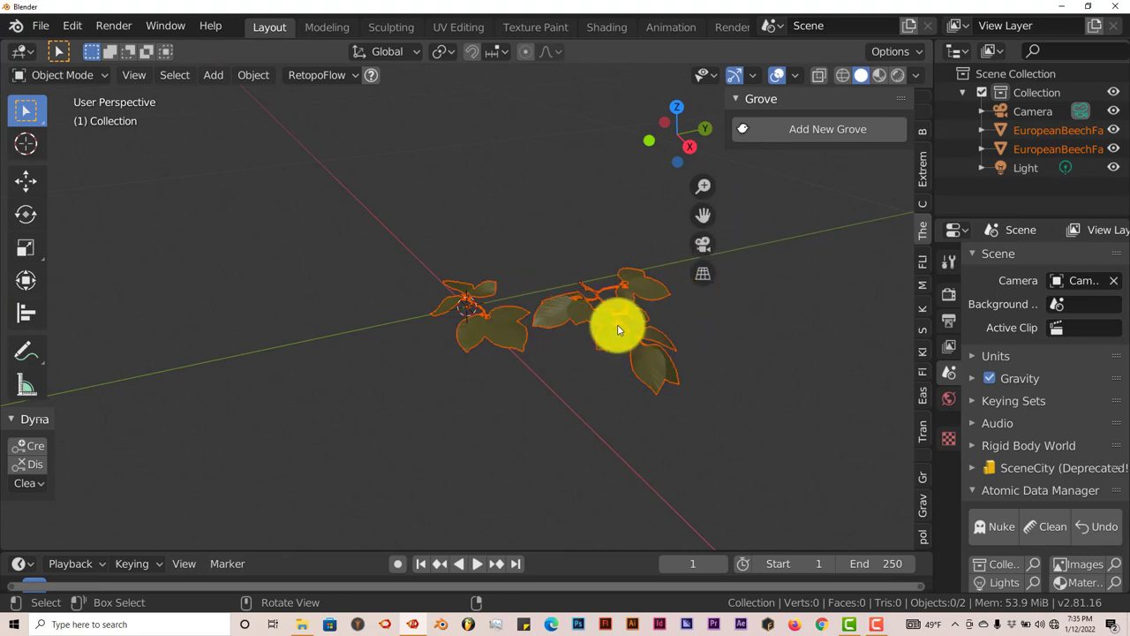
# Add a new Grove tree object from the Grove sidebar tab.
pyautogui.click(776, 138)
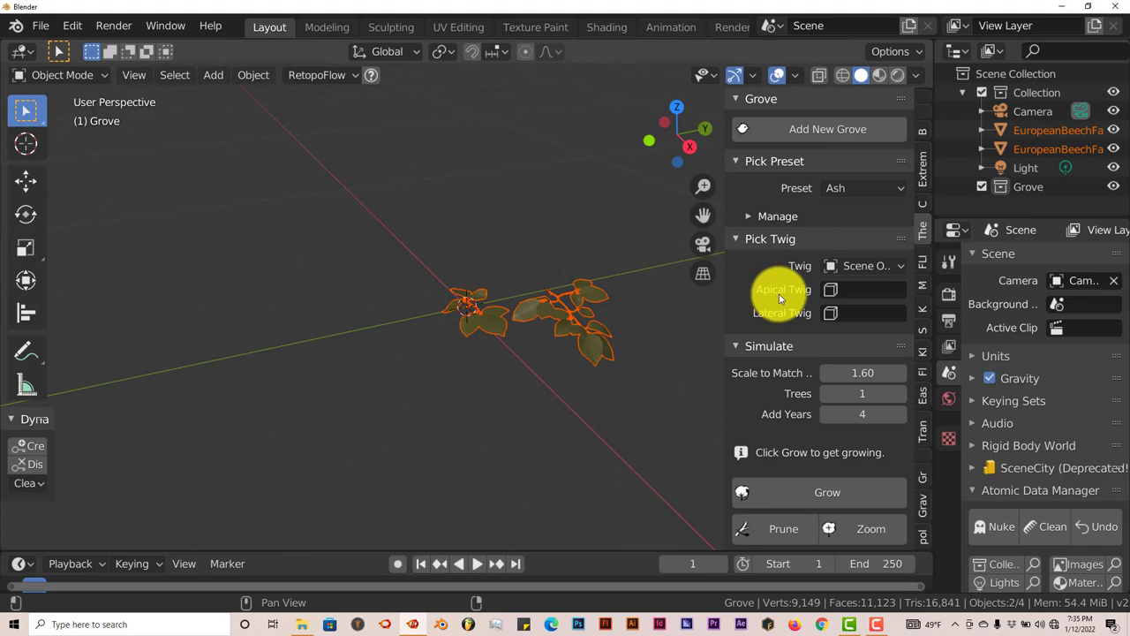
# Assign EuropeanBeechFallApicalTwig as the apical twig and EuropeanBeechFallLateralTwig as the lateral twig.
pyautogui.click(843, 292)
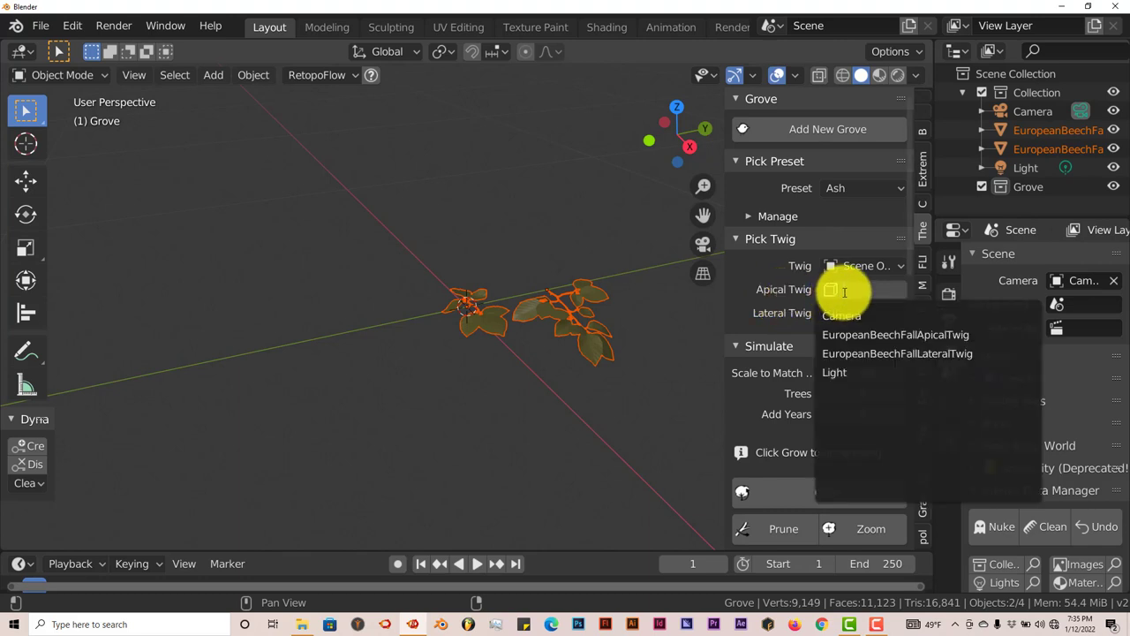
pyautogui.click(863, 335)
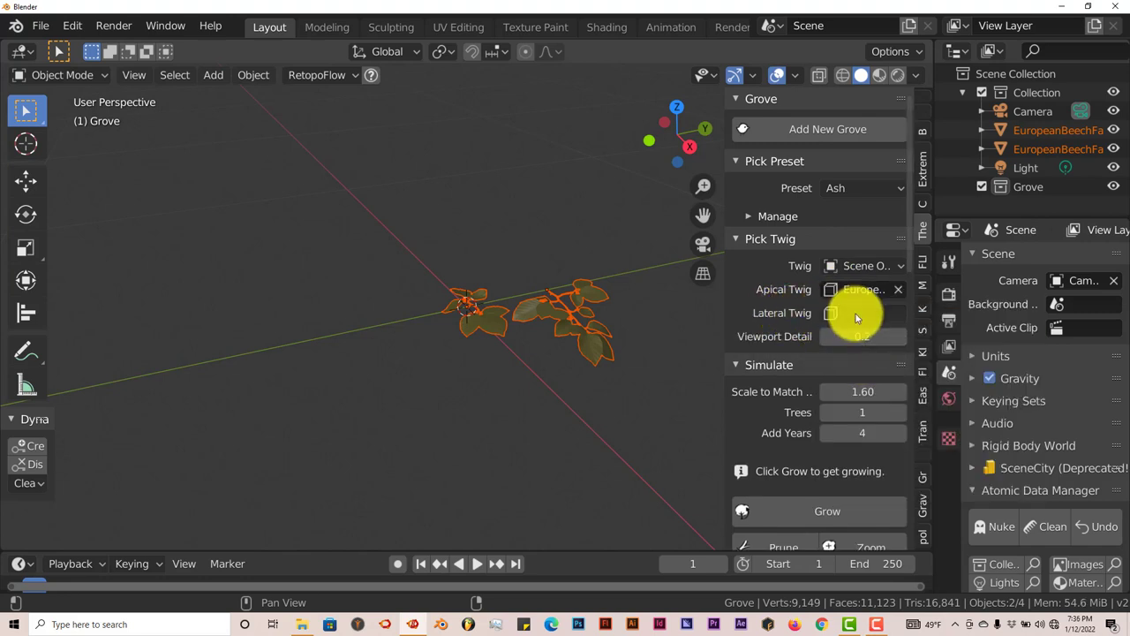
pyautogui.click(856, 314)
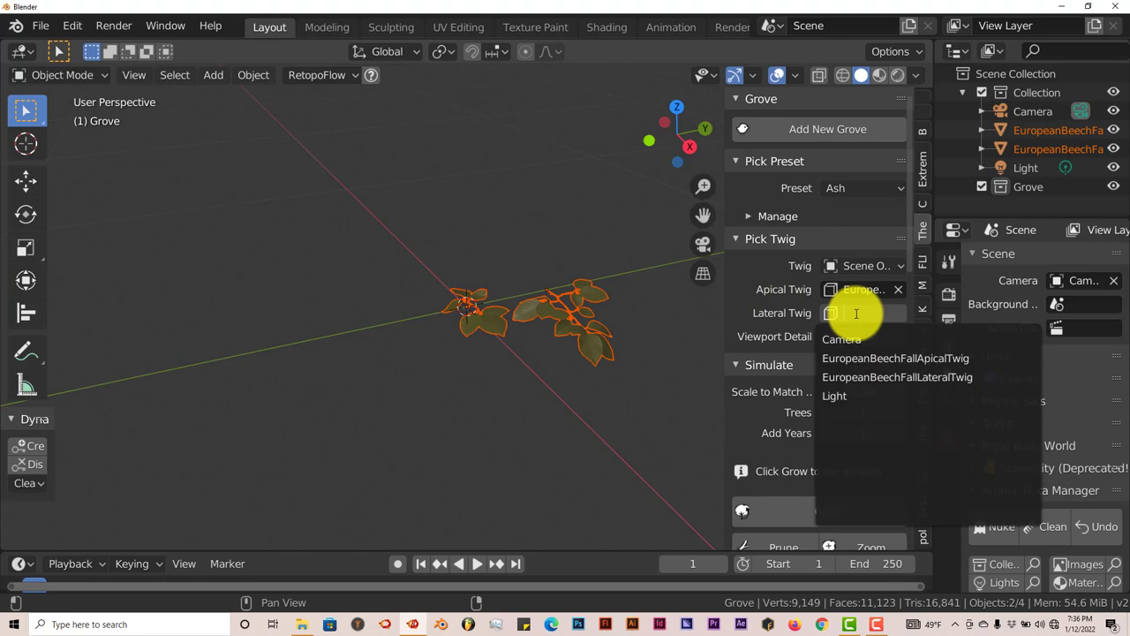
pyautogui.click(857, 378)
pyautogui.moveTo(684, 402); pyautogui.dragTo(570, 386, button='middle')
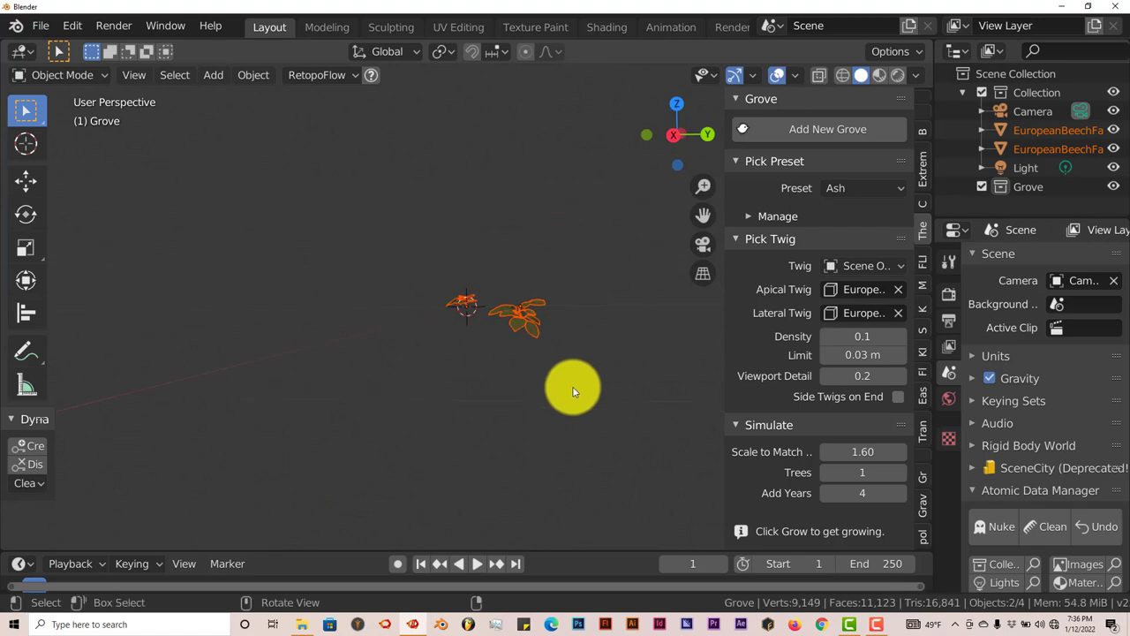
# Set Add Years to 12 in the Simulate panel.
pyautogui.click(872, 495)
pyautogui.write('4')
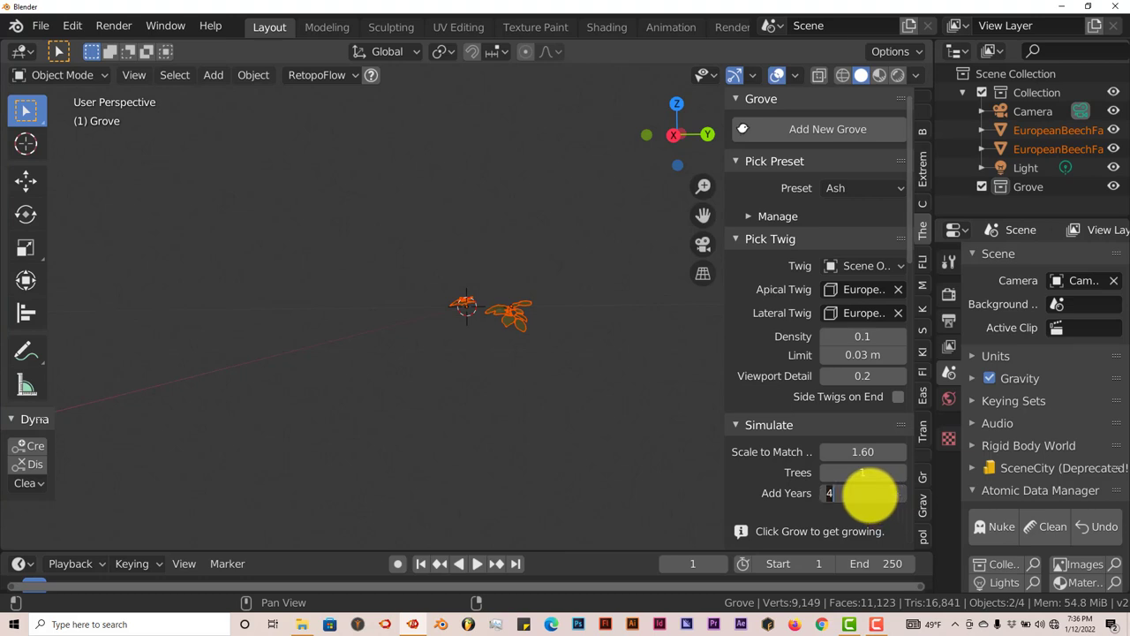
pyautogui.write('12')
pyautogui.press('Return')
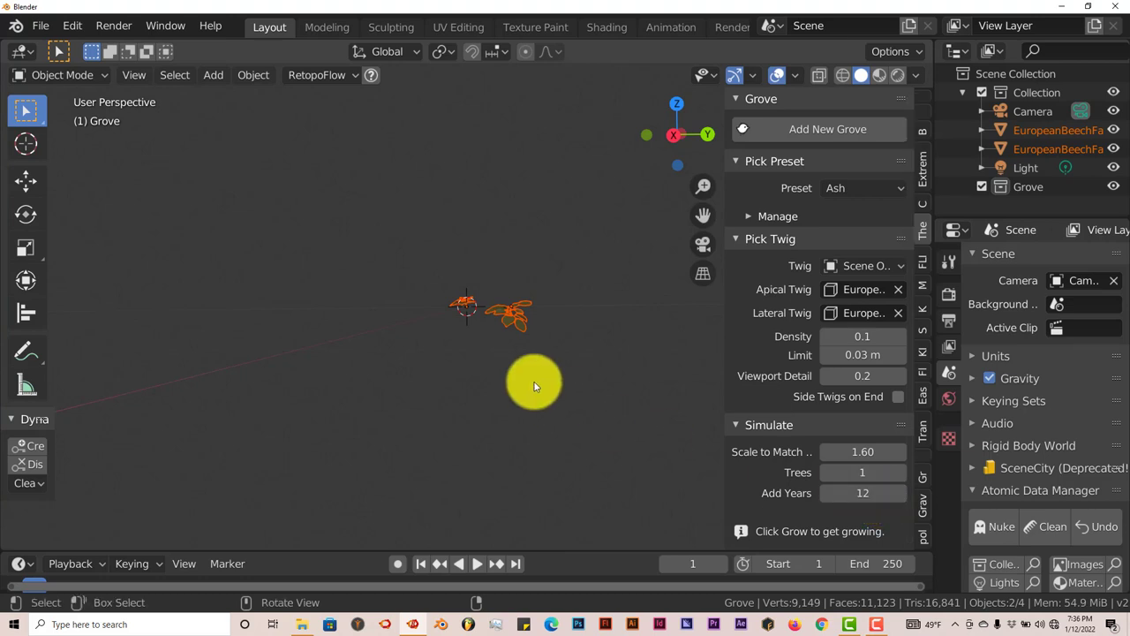
# Start growing the Grove tree with the Grow button.
pyautogui.moveTo(521, 352); pyautogui.dragTo(506, 404, button='middle')
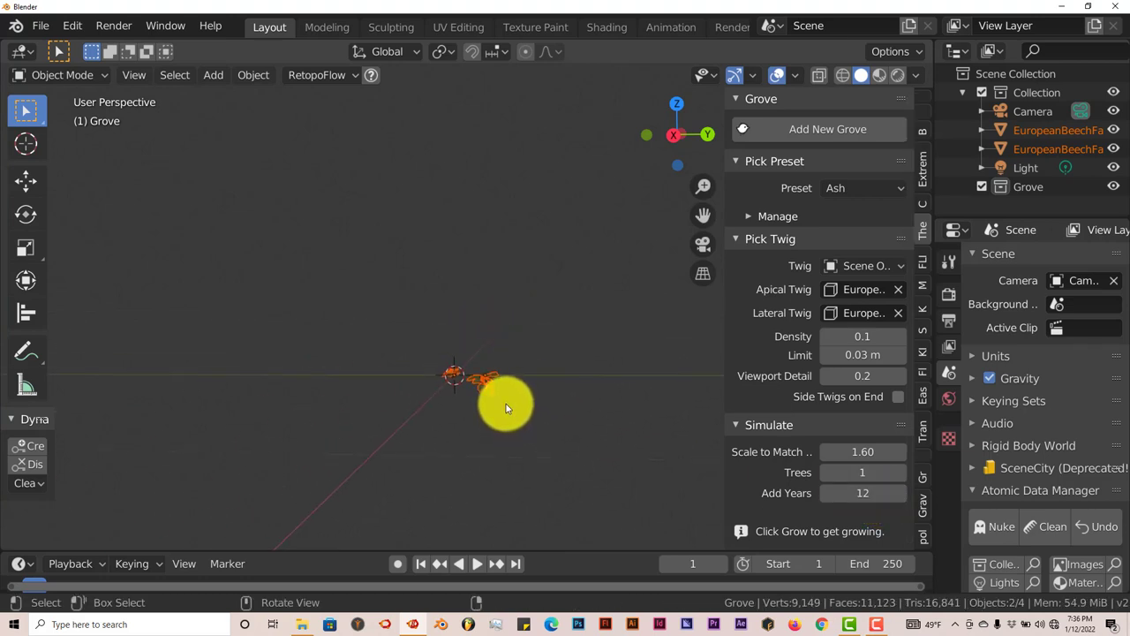
pyautogui.scroll(-2, 774, 358)
pyautogui.scroll(-10, 778, 413)
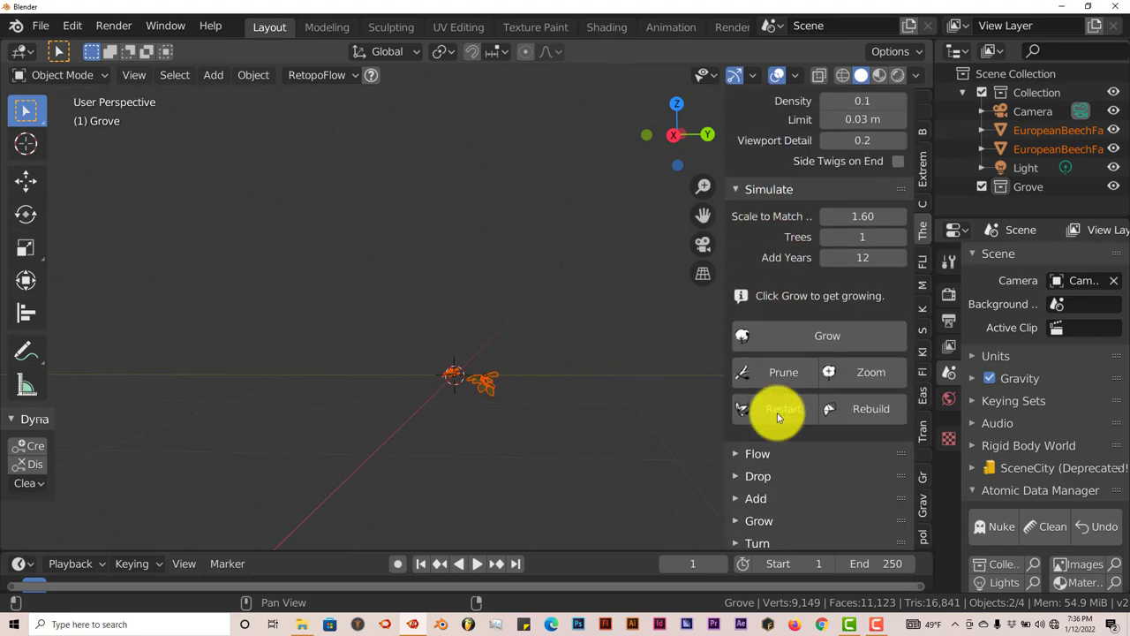
pyautogui.scroll(-3, 777, 424)
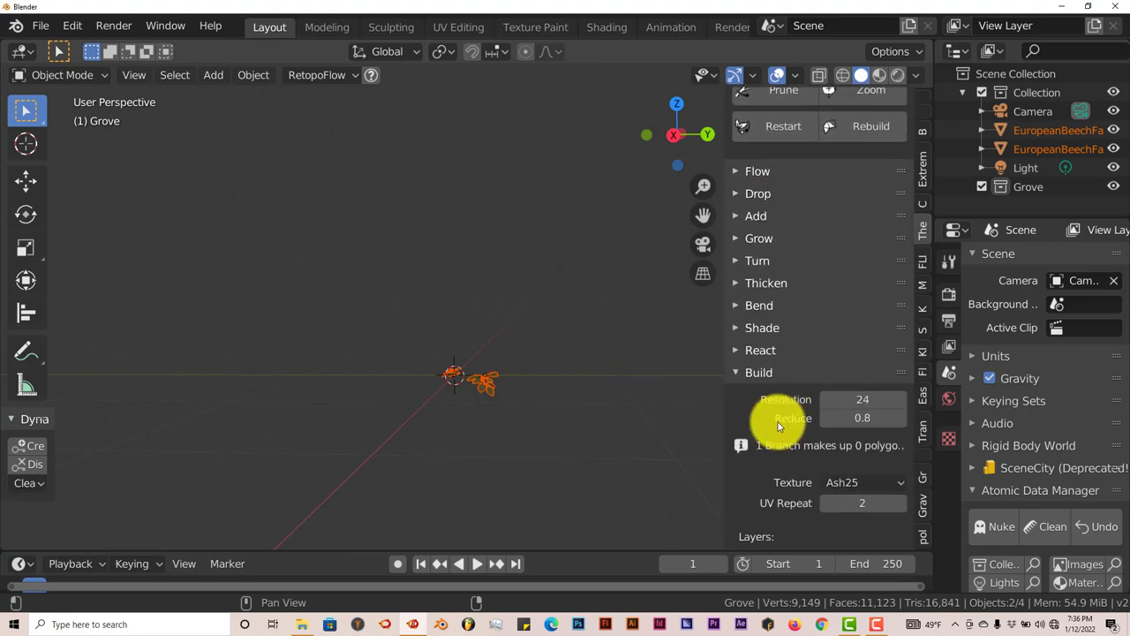
pyautogui.scroll(-2, 784, 442)
pyautogui.scroll(10, 783, 438)
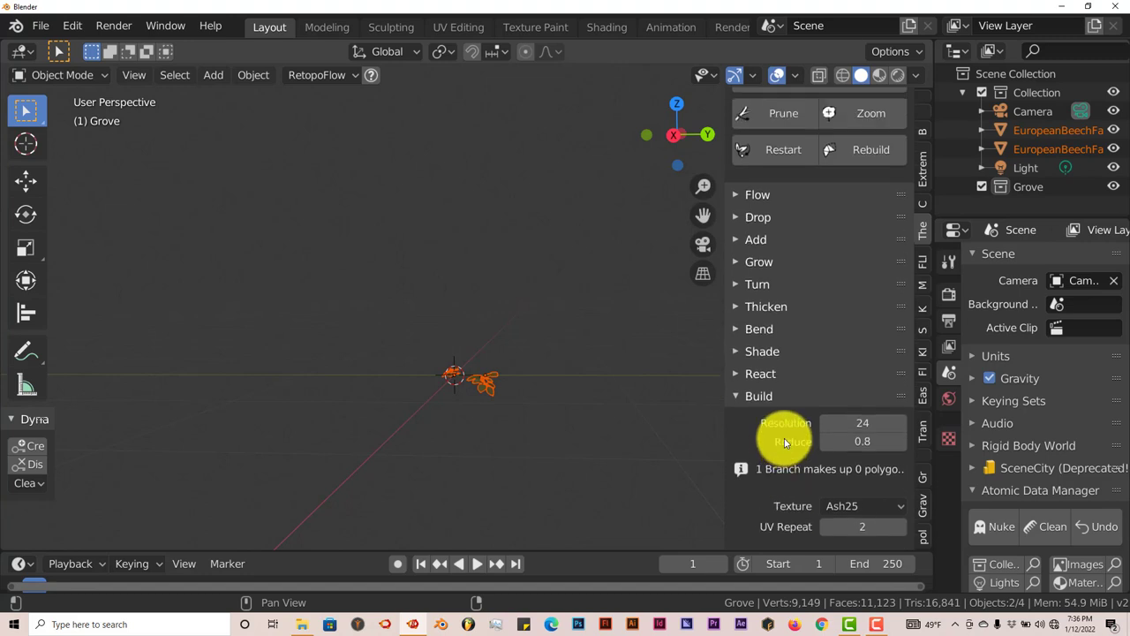
pyautogui.click(800, 245)
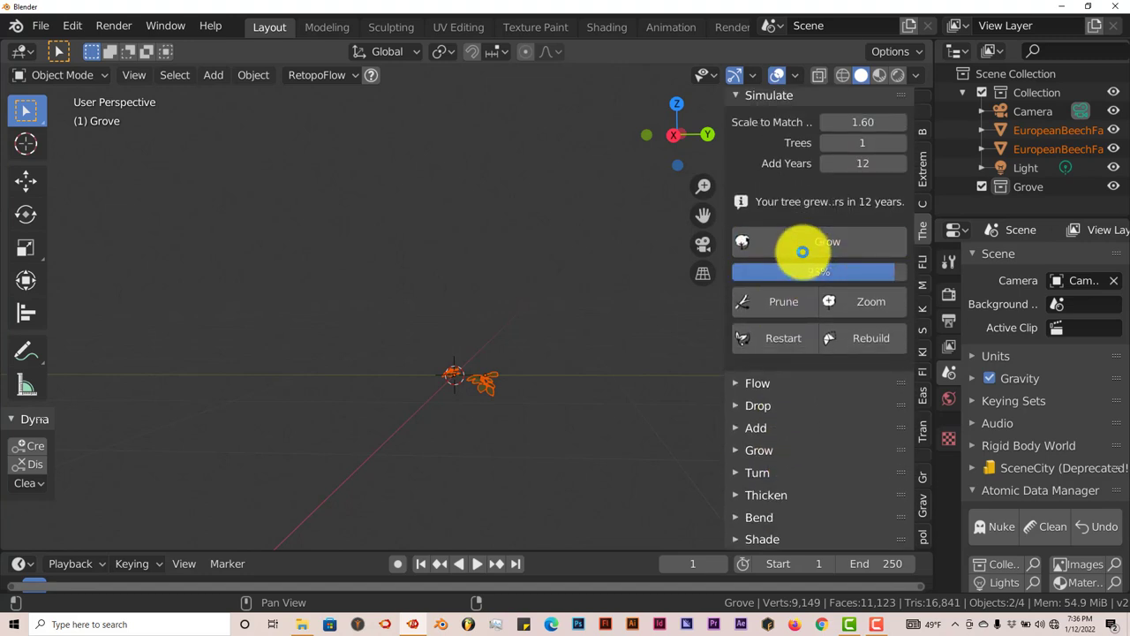
# Orbit around the grown beech and check the 1786-branch result message in the panel.
pyautogui.moveTo(592, 366); pyautogui.dragTo(386, 364, button='middle')
pyautogui.scroll(4, 515, 332)
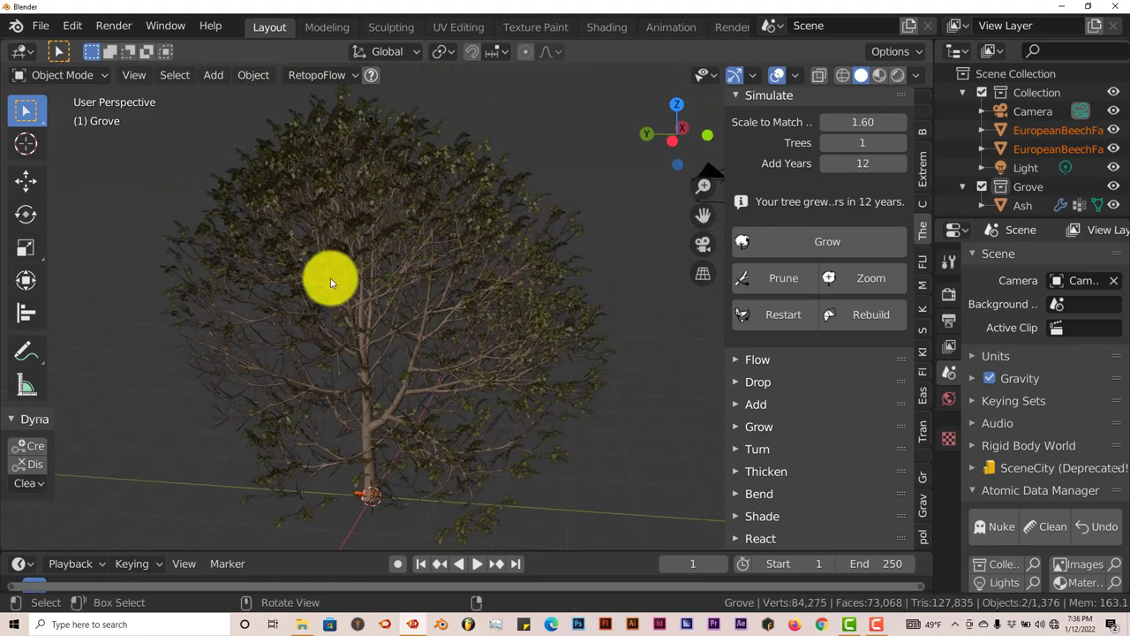
pyautogui.moveTo(373, 346); pyautogui.dragTo(349, 349, button='middle')
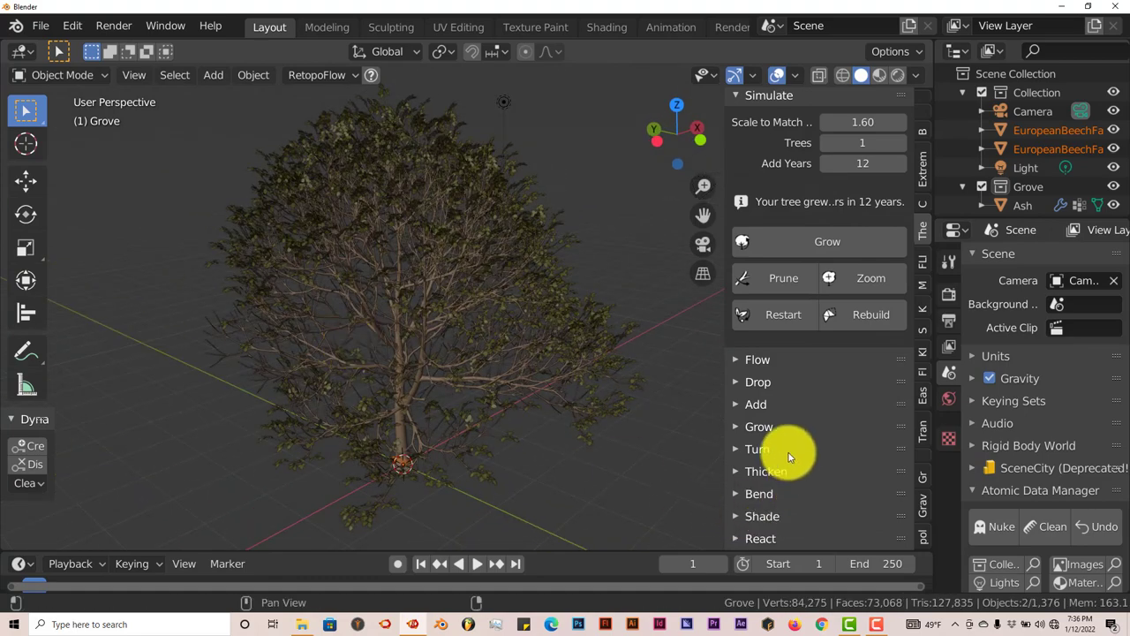
pyautogui.scroll(-2, 786, 411)
pyautogui.scroll(-1, 787, 411)
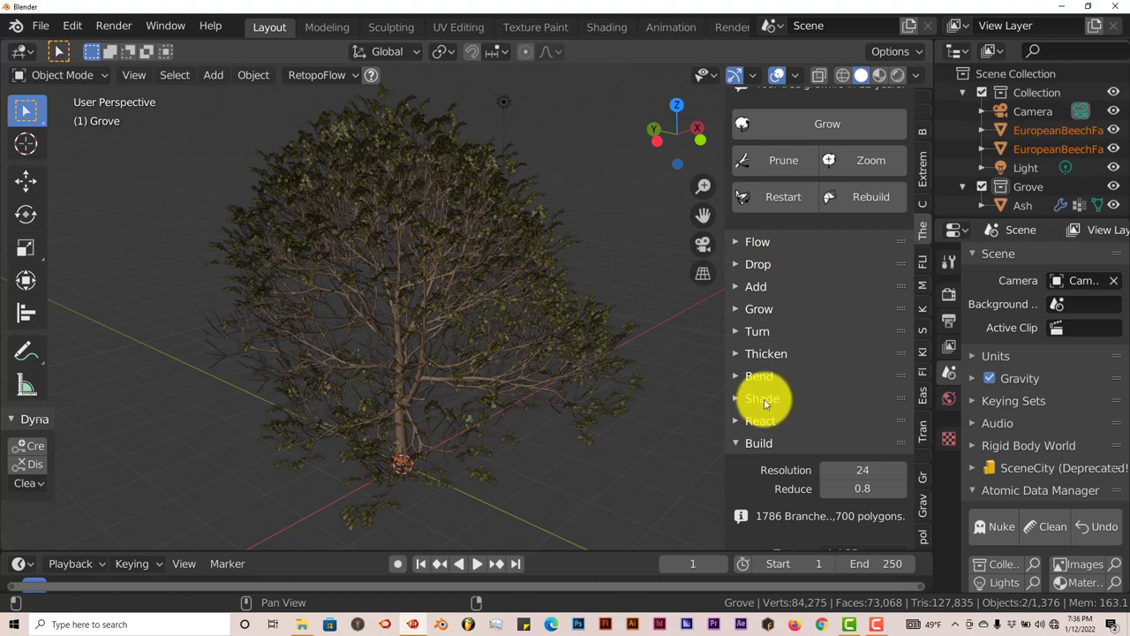
pyautogui.scroll(1, 766, 399)
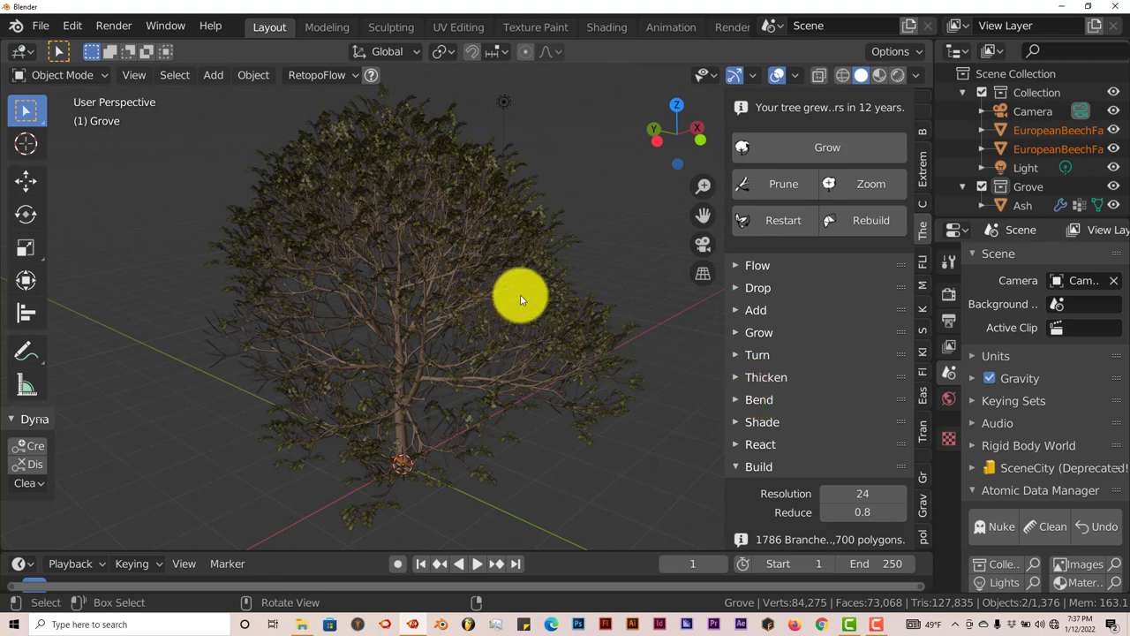
# Restart the Grove, resetting the beech to a single-branch seedling.
pyautogui.click(772, 228)
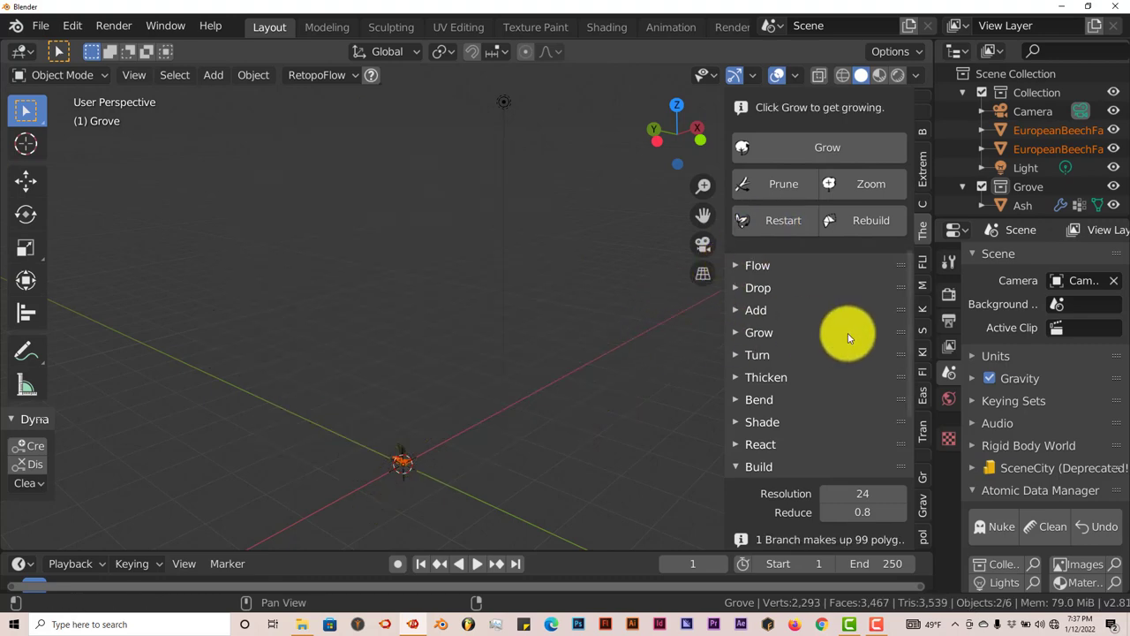
pyautogui.scroll(6, 848, 333)
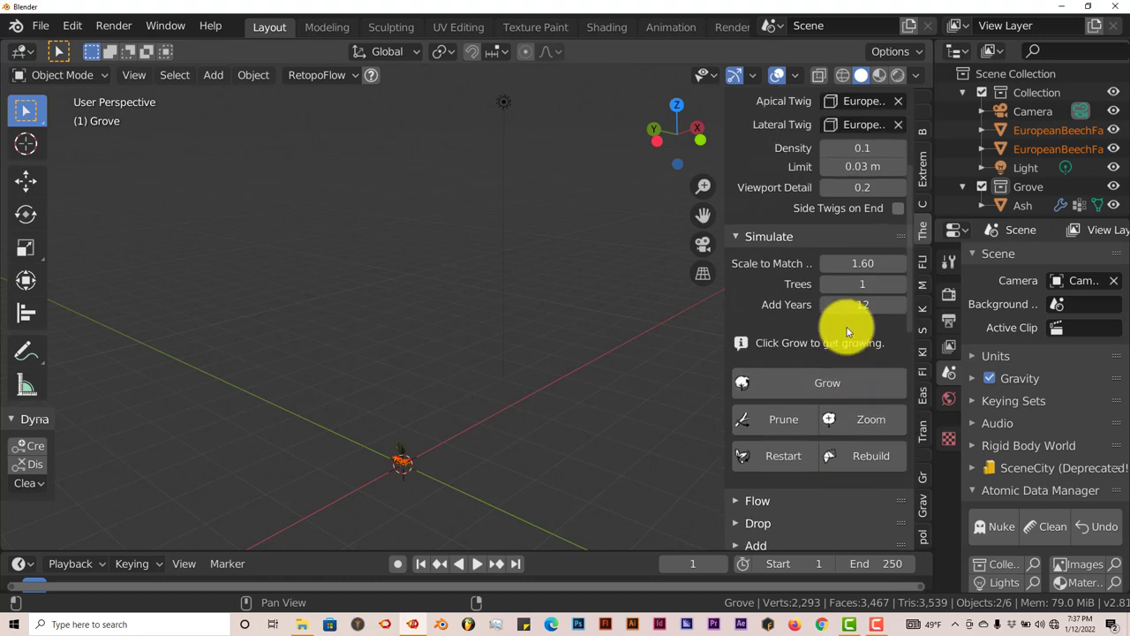
pyautogui.moveTo(636, 310); pyautogui.dragTo(638, 314, button='middle')
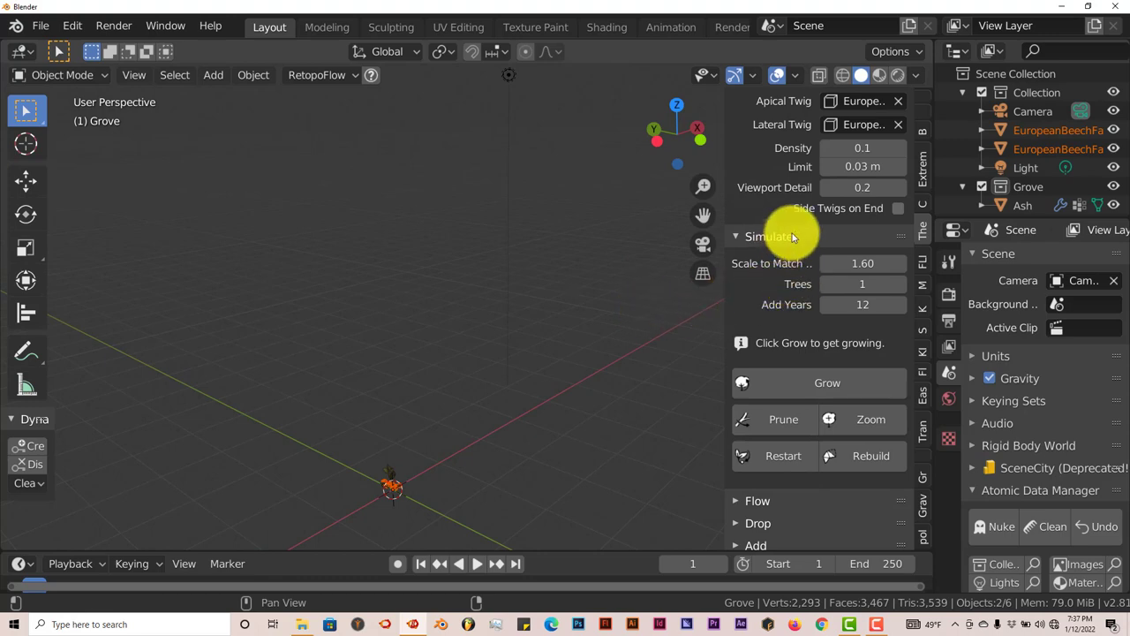
# Raise twig Density to 1.0 and enable Side Twigs on End.
pyautogui.moveTo(840, 142); pyautogui.dragTo(894, 173)
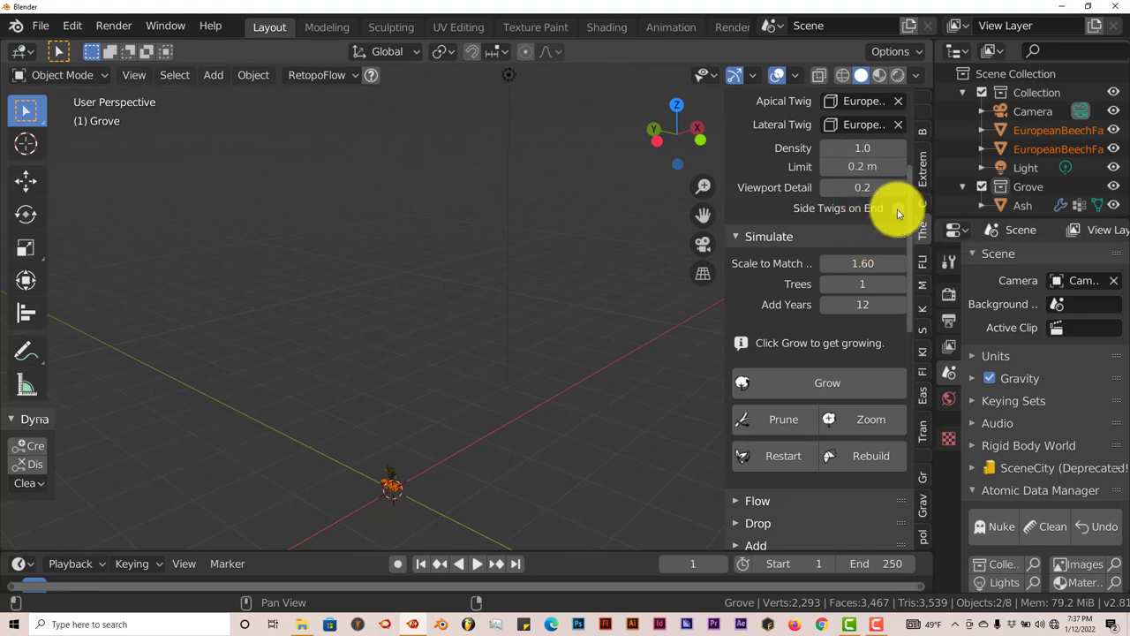
pyautogui.click(899, 212)
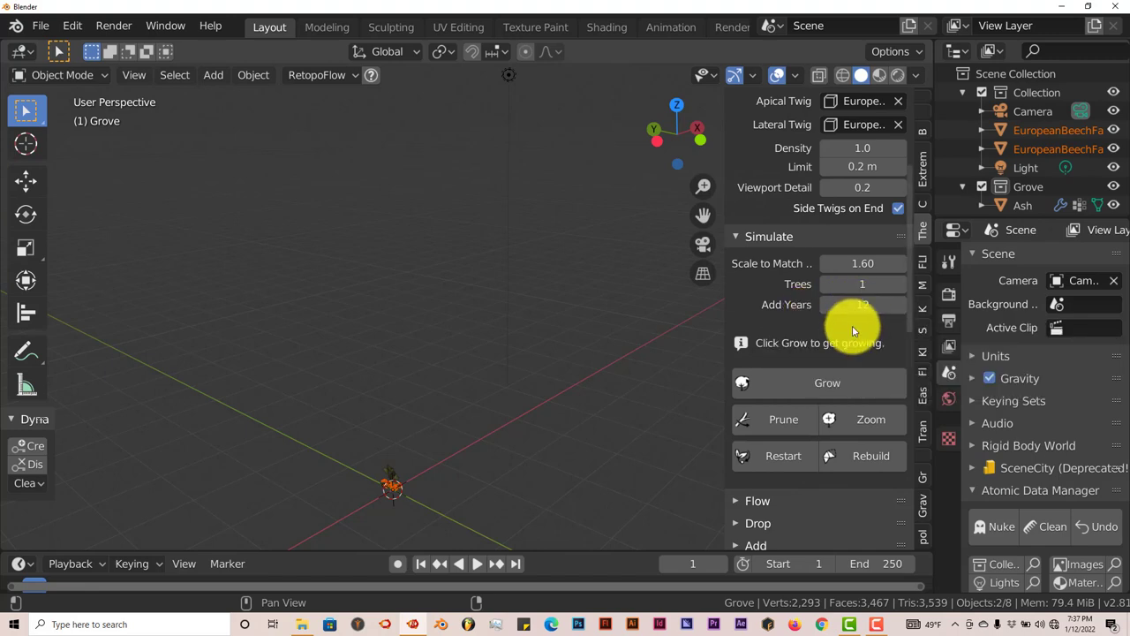
pyautogui.scroll(-4, 846, 357)
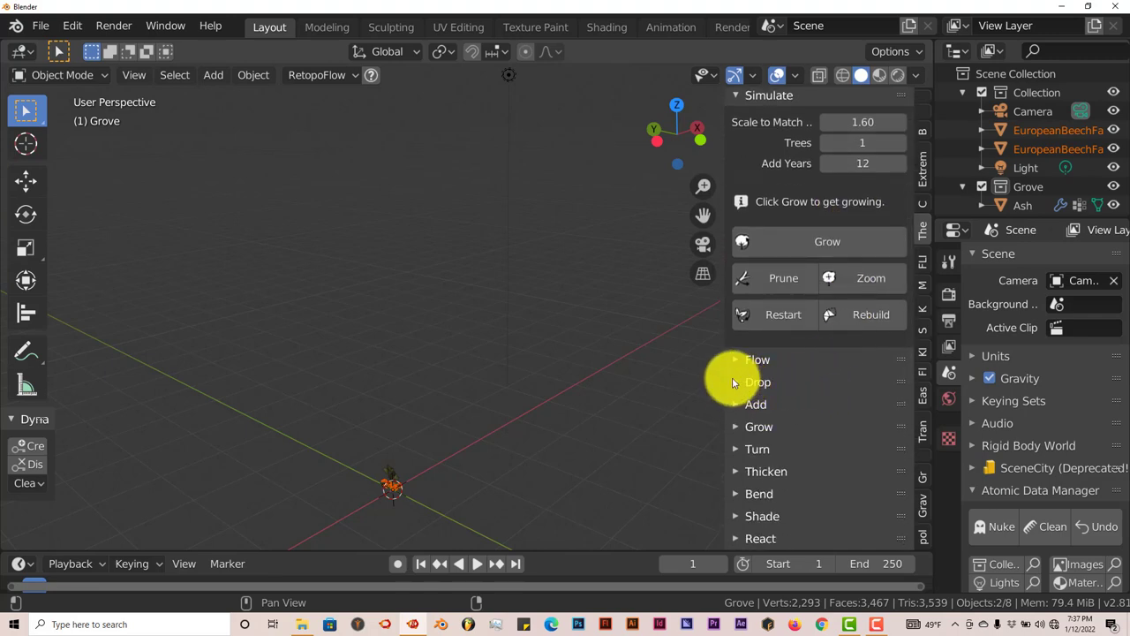
# Raise the Drop setting Stick Around to 1.00.
pyautogui.click(742, 382)
pyautogui.scroll(-1, 775, 398)
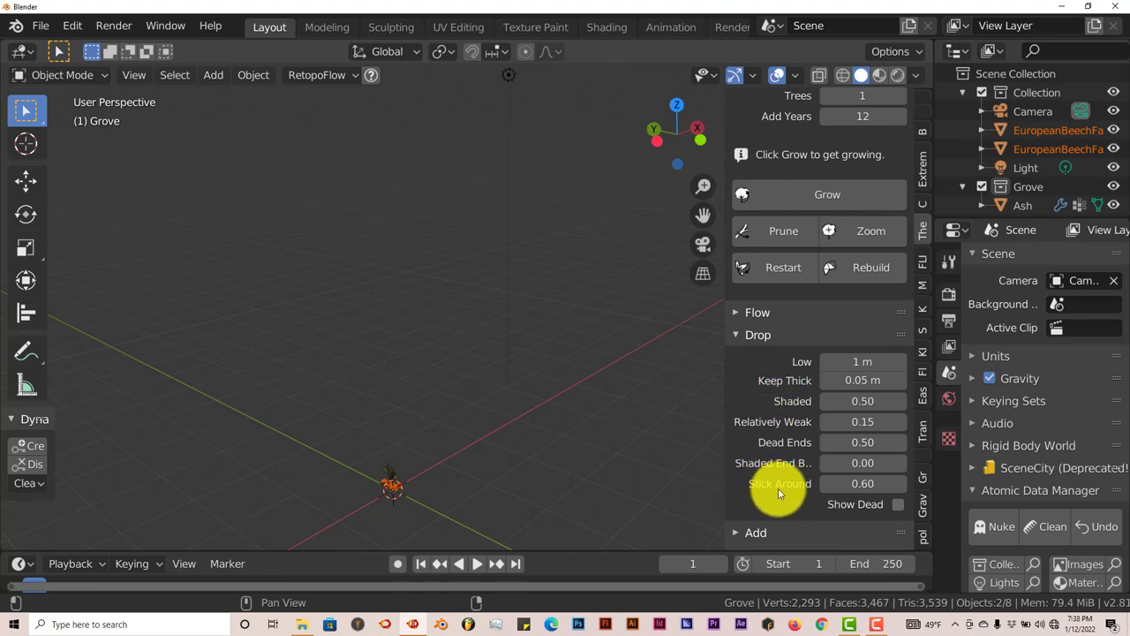
pyautogui.moveTo(854, 486); pyautogui.dragTo(875, 486)
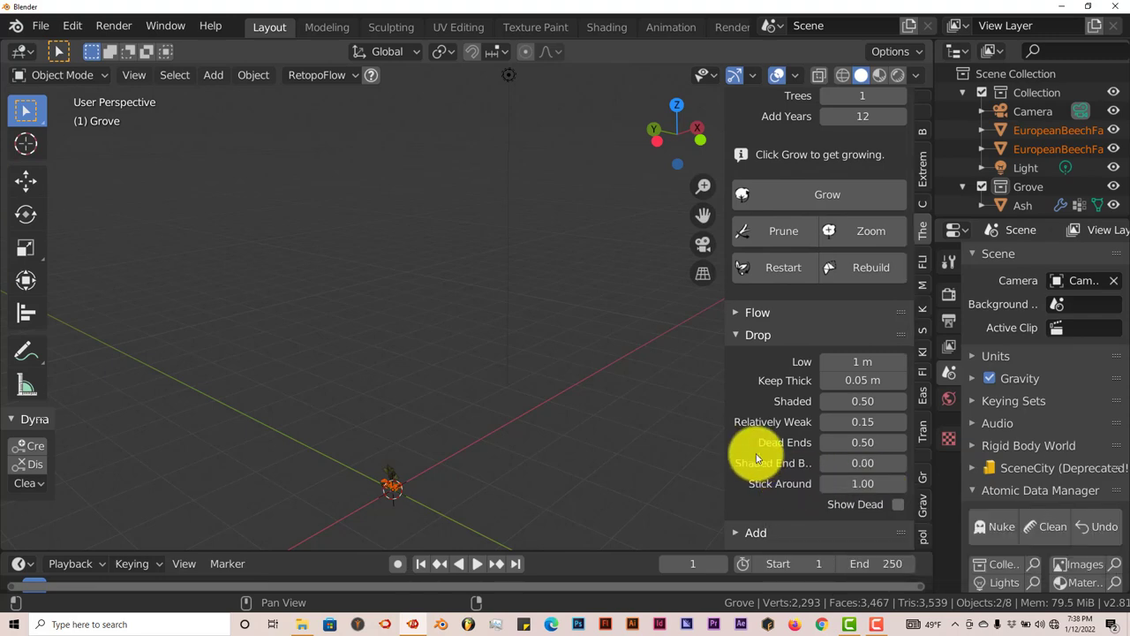
pyautogui.scroll(-4, 756, 456)
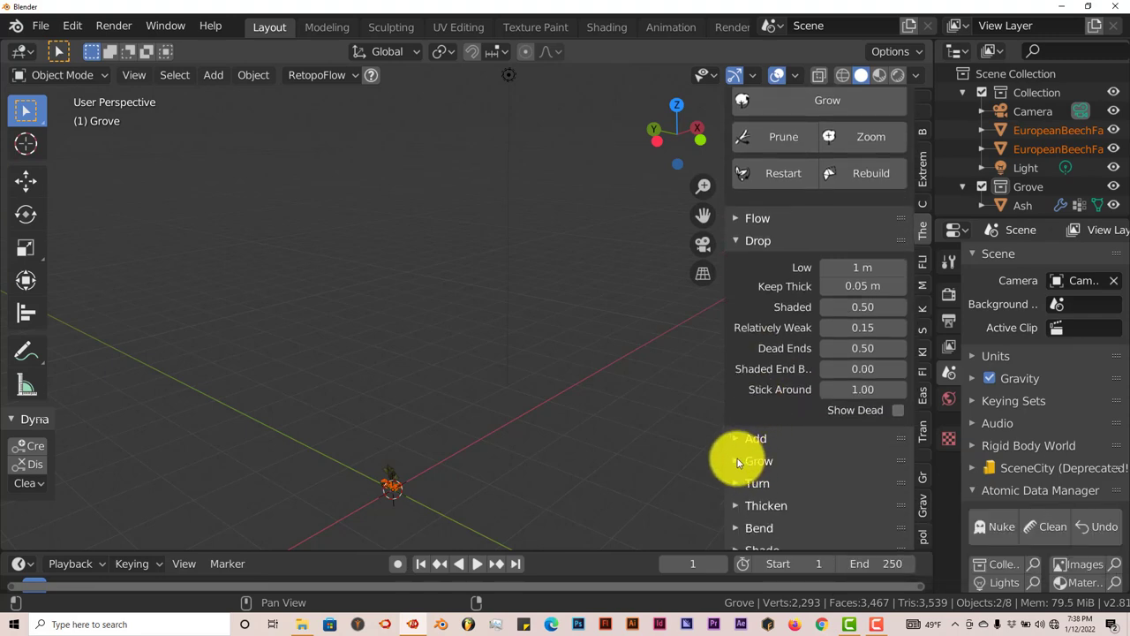
# Raise the Grow setting Shade Elongation to 1.00.
pyautogui.click(737, 458)
pyautogui.scroll(-1, 760, 458)
pyautogui.scroll(-2, 774, 456)
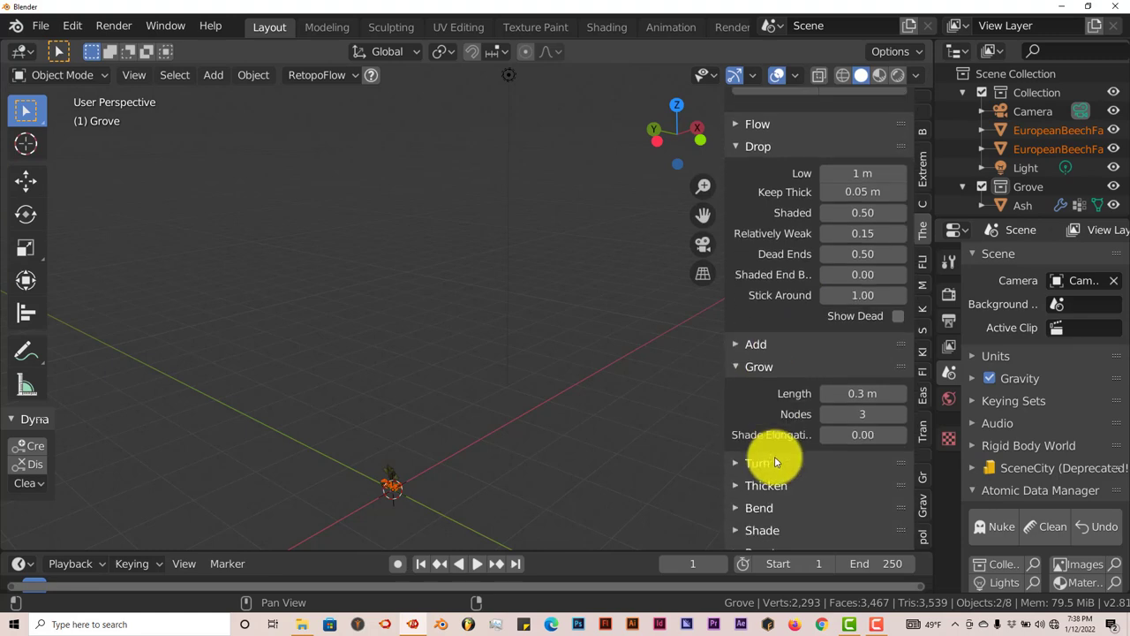
pyautogui.scroll(-1, 776, 461)
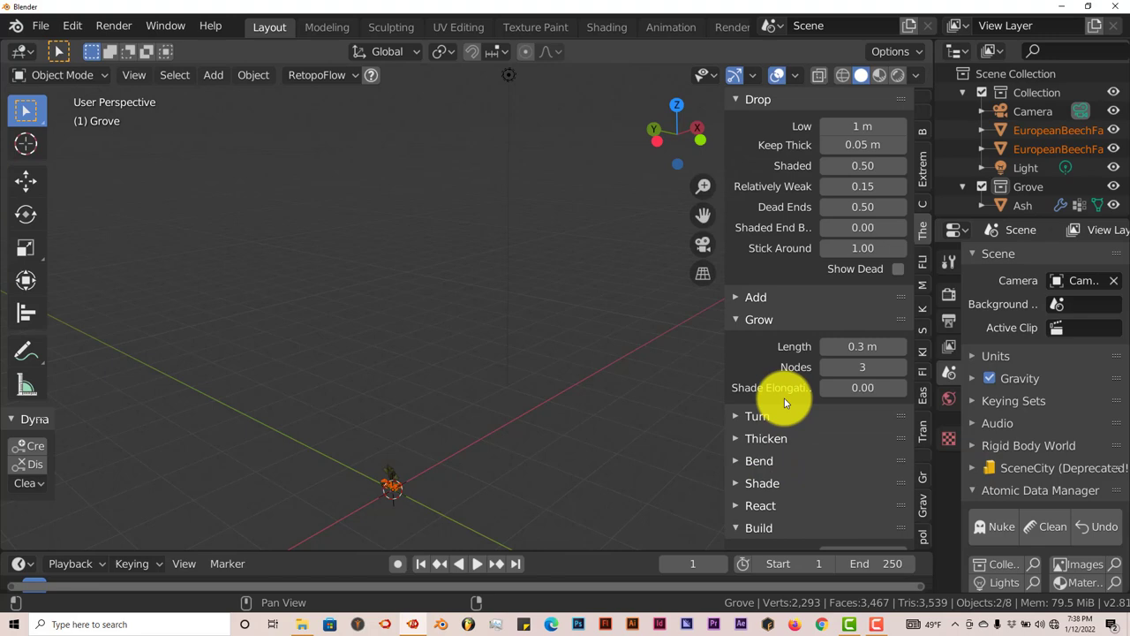
pyautogui.moveTo(845, 386); pyautogui.dragTo(897, 393)
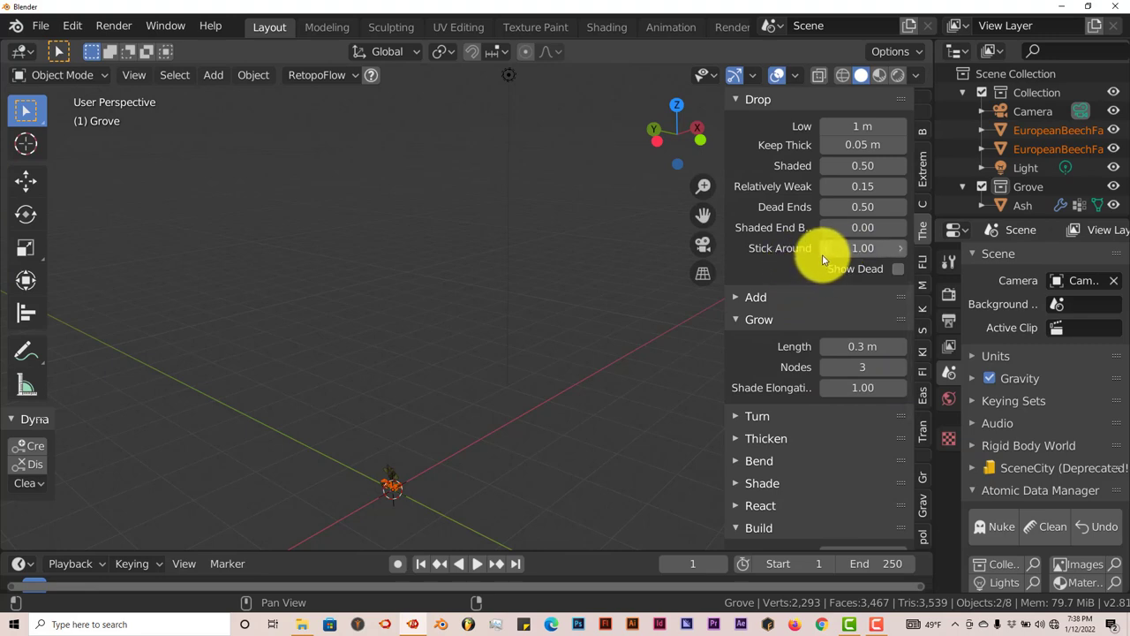
pyautogui.scroll(1, 820, 268)
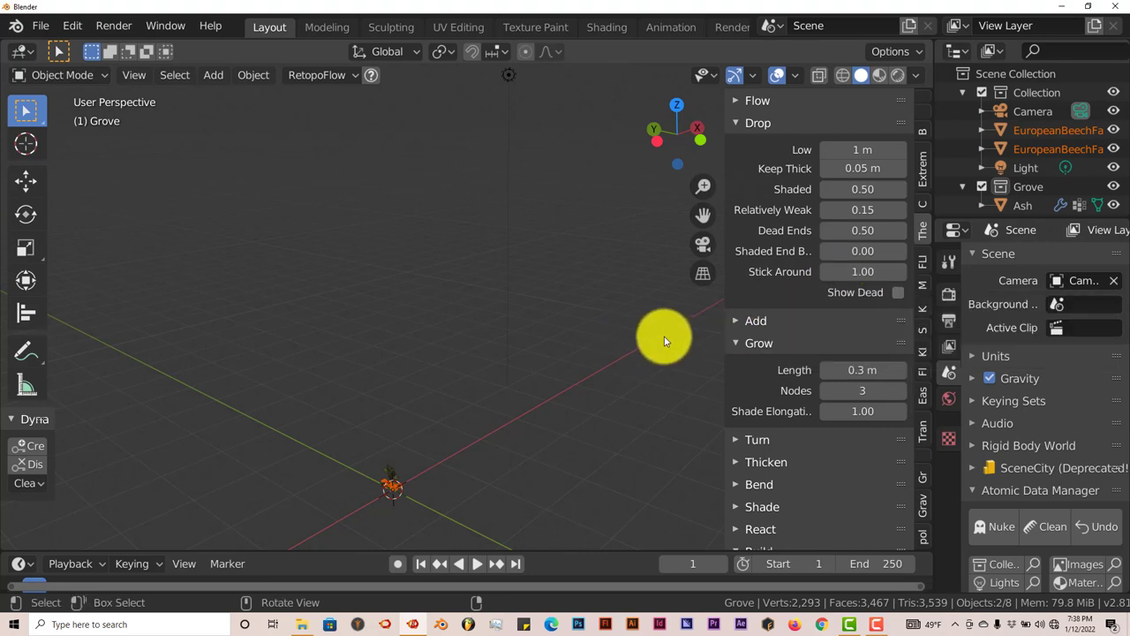
# Regrow the beech for 12 years using the tuned settings.
pyautogui.scroll(3, 804, 325)
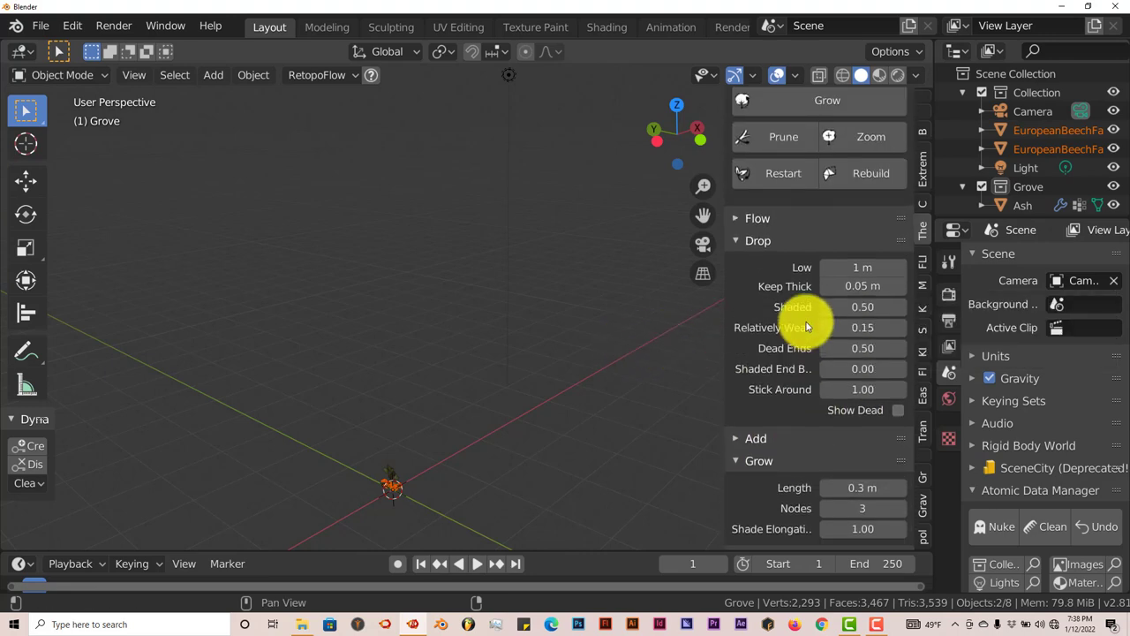
pyautogui.scroll(2, 804, 325)
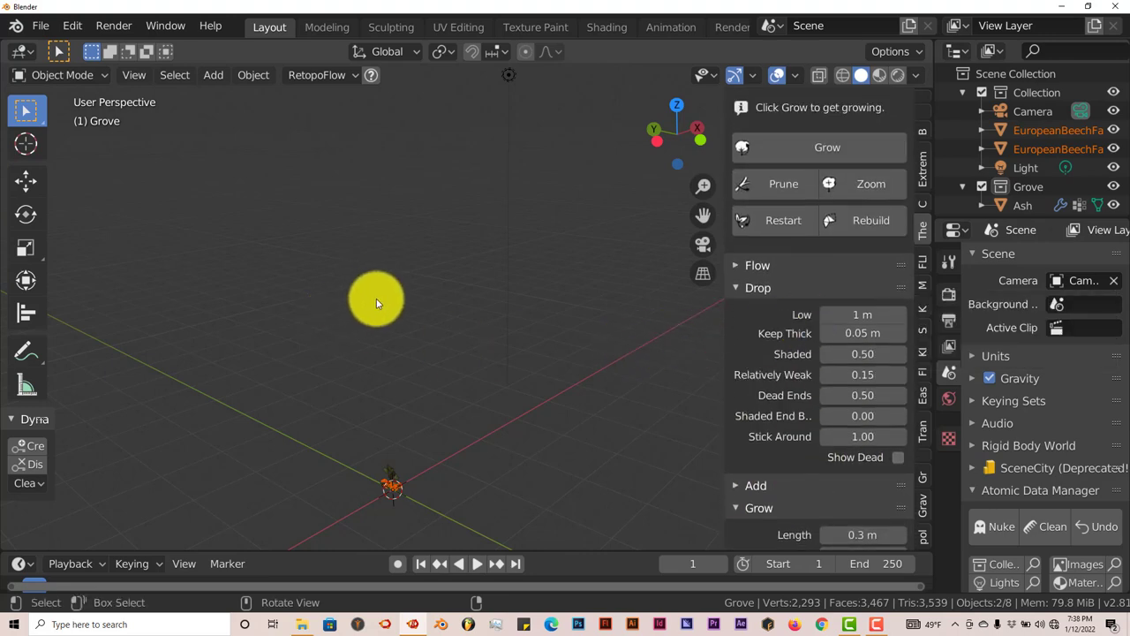
pyautogui.click(825, 143)
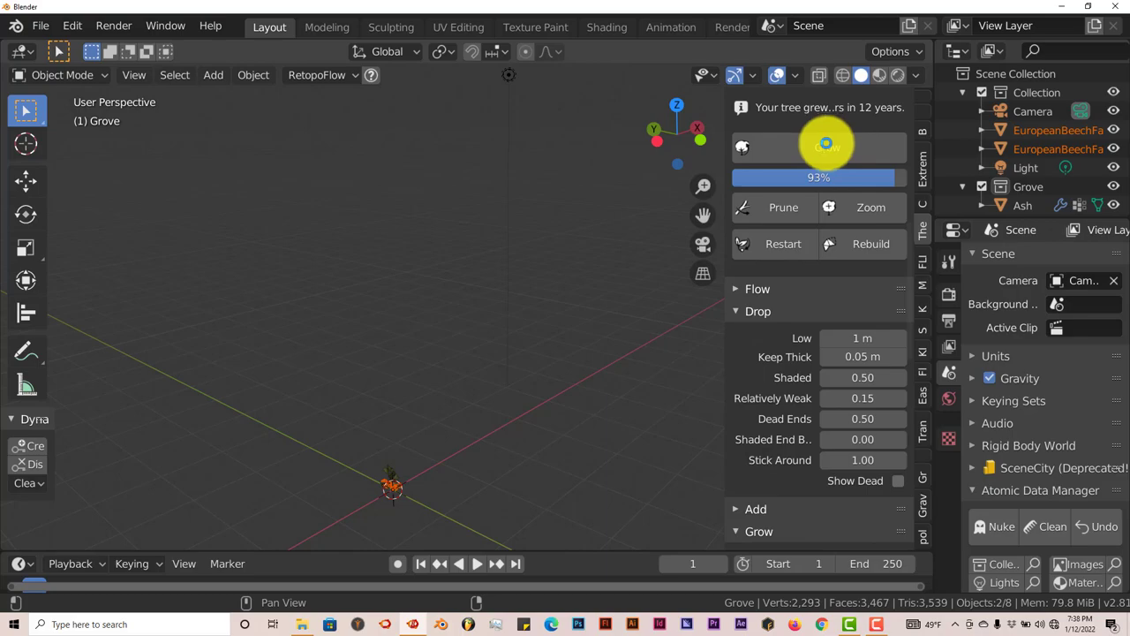
pyautogui.moveTo(548, 305)
pyautogui.mouseDown(button='middle')
pyautogui.moveTo(555, 276)
pyautogui.moveTo(555, 291)
pyautogui.mouseUp(button='middle')
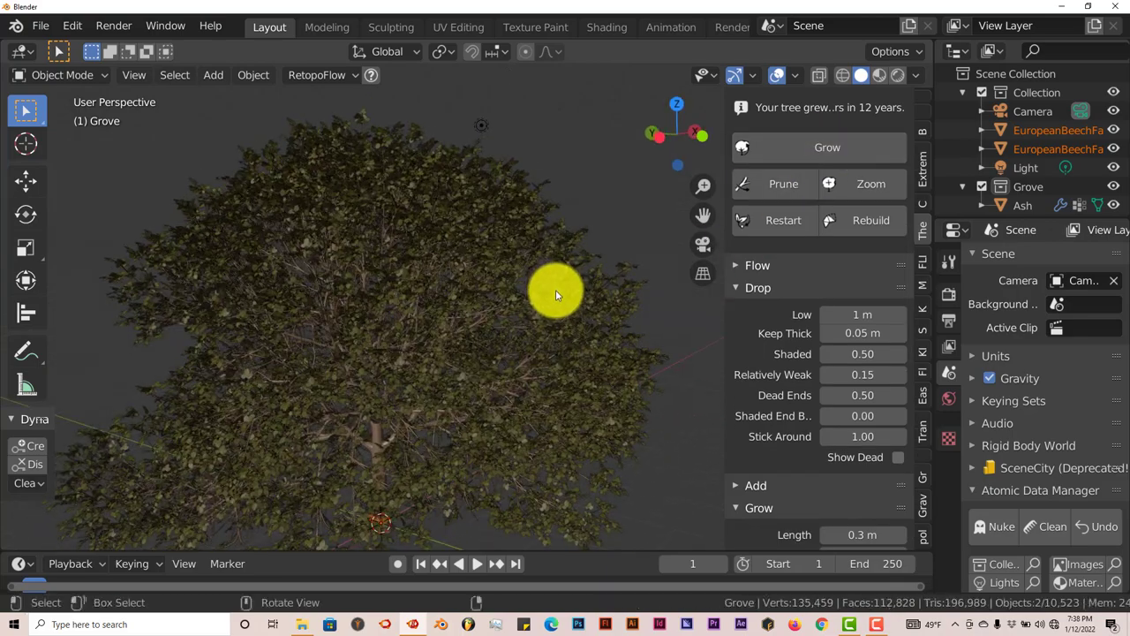
pyautogui.moveTo(490, 352); pyautogui.dragTo(418, 383, button='middle')
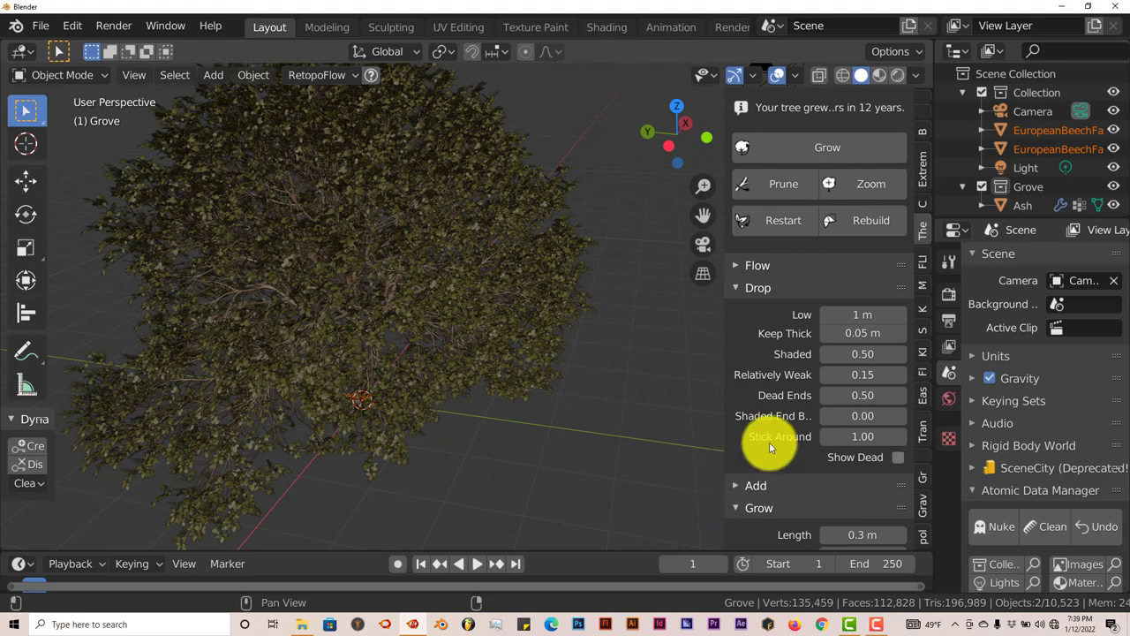
pyautogui.scroll(-4, 769, 442)
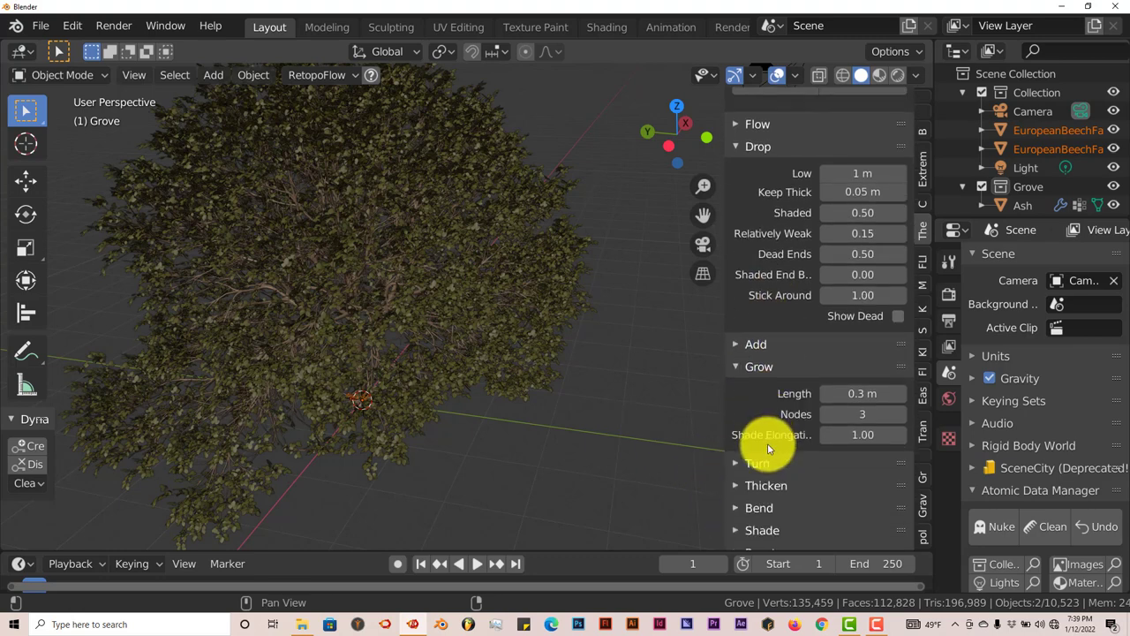
pyautogui.scroll(1, 767, 444)
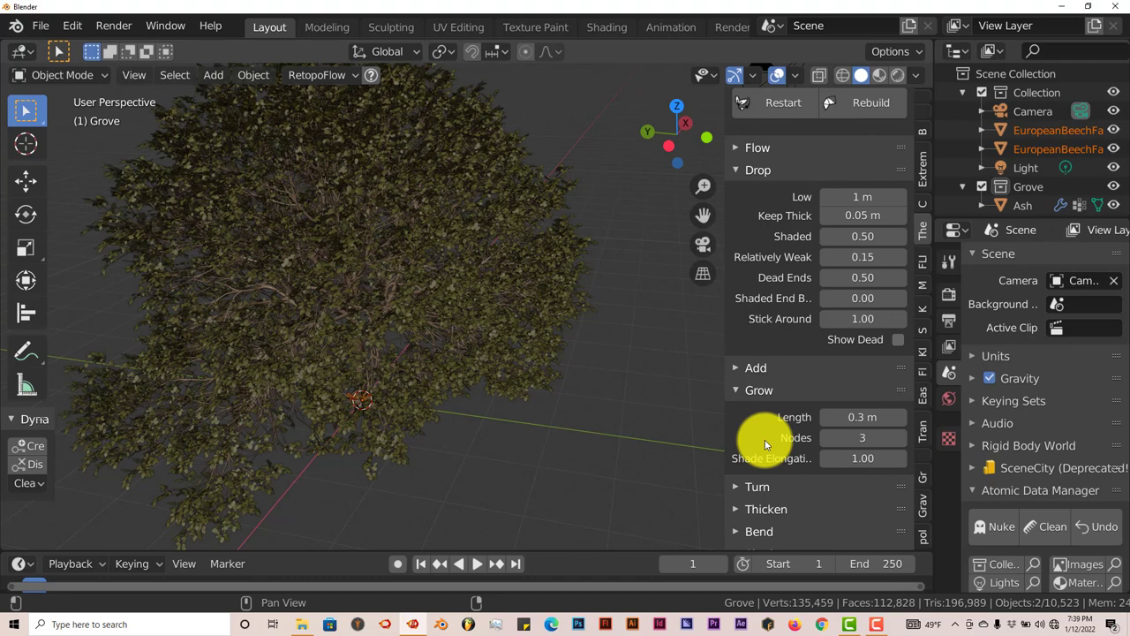
pyautogui.scroll(1, 765, 440)
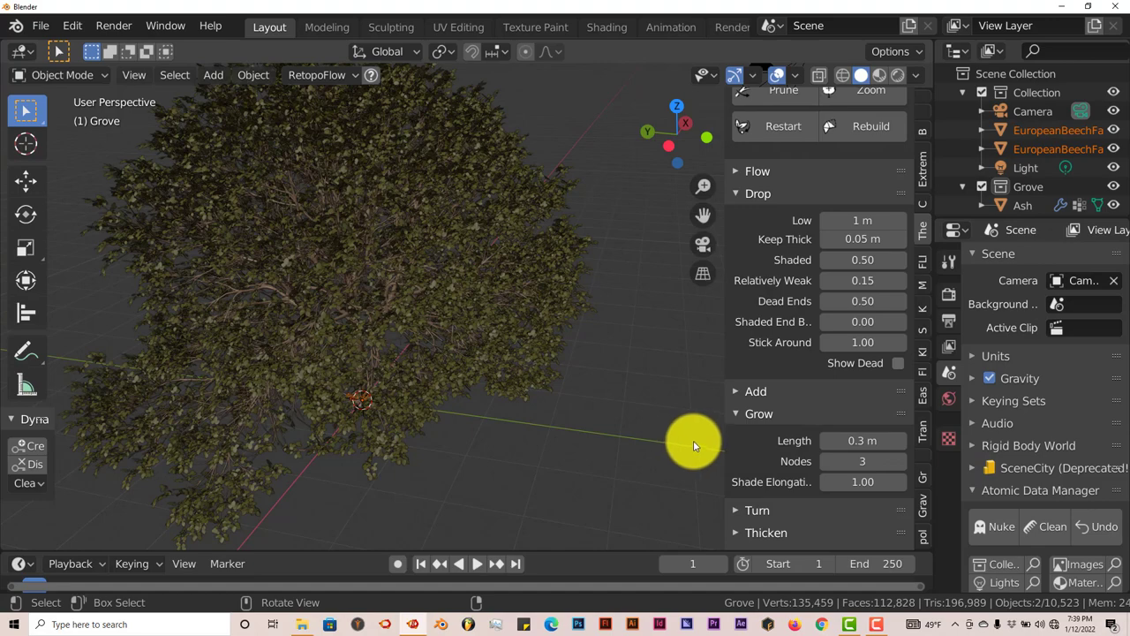
pyautogui.moveTo(442, 427); pyautogui.dragTo(379, 406, button='middle')
pyautogui.scroll(3, 461, 408)
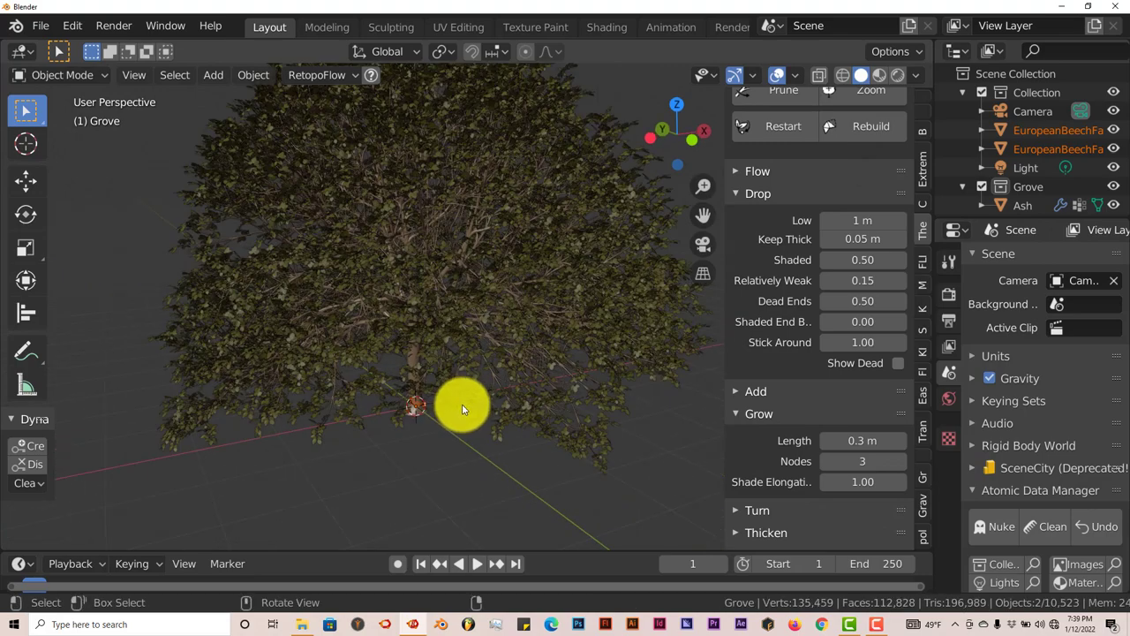
pyautogui.scroll(-2, 463, 404)
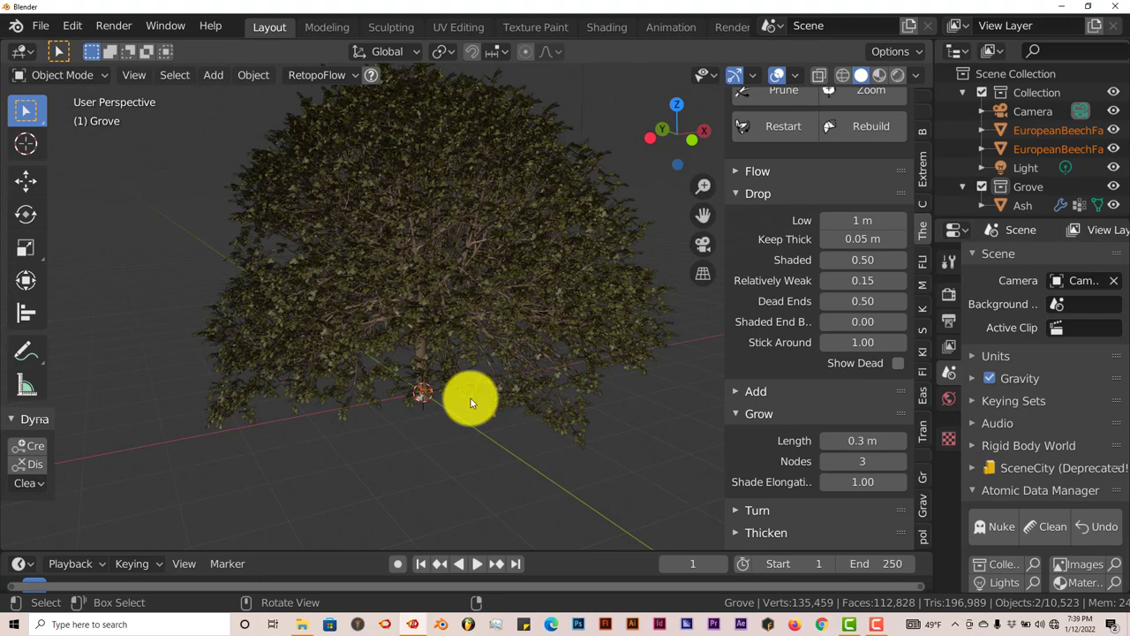
pyautogui.moveTo(470, 398); pyautogui.dragTo(469, 405, button='middle')
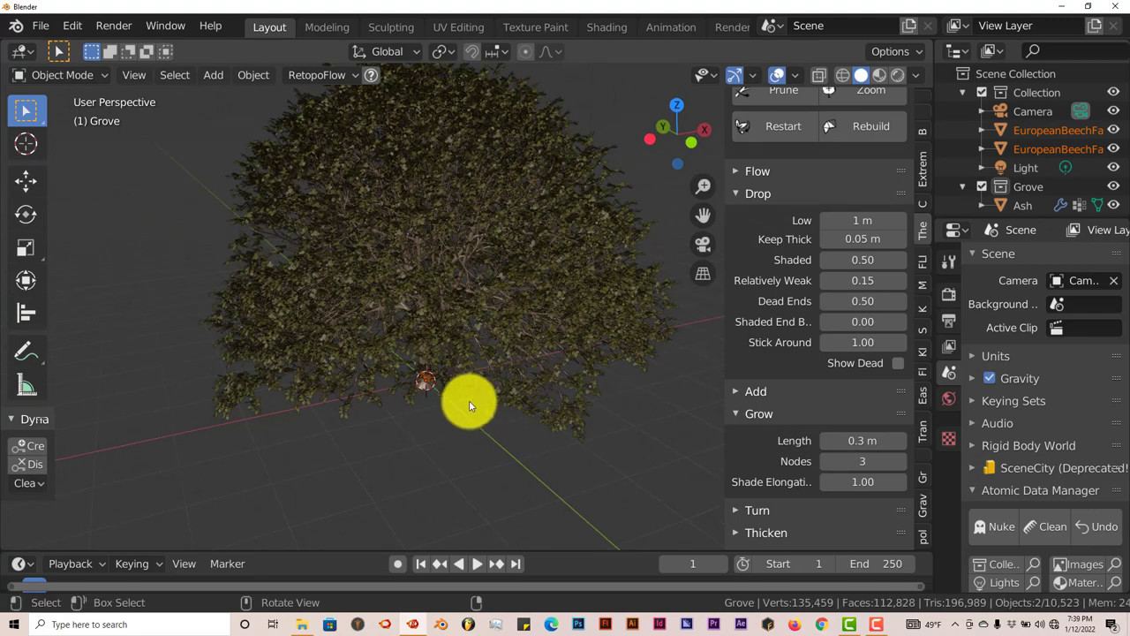